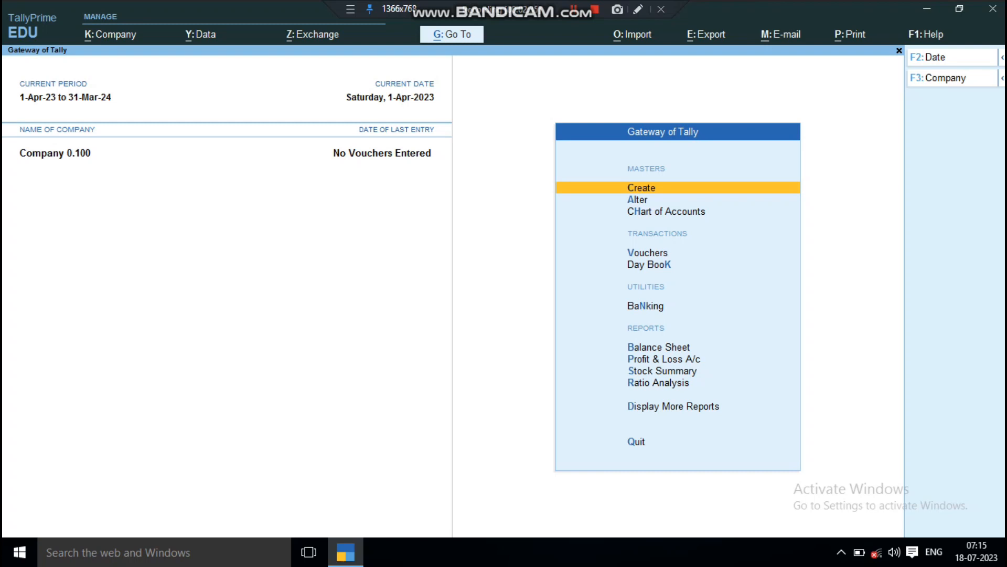
Start a new accounting voucher and include the inactive types in the voucher type choices.
{"action": "key", "text": "Down"}
{"action": "key", "text": "Down"}
{"action": "key", "text": "Down"}
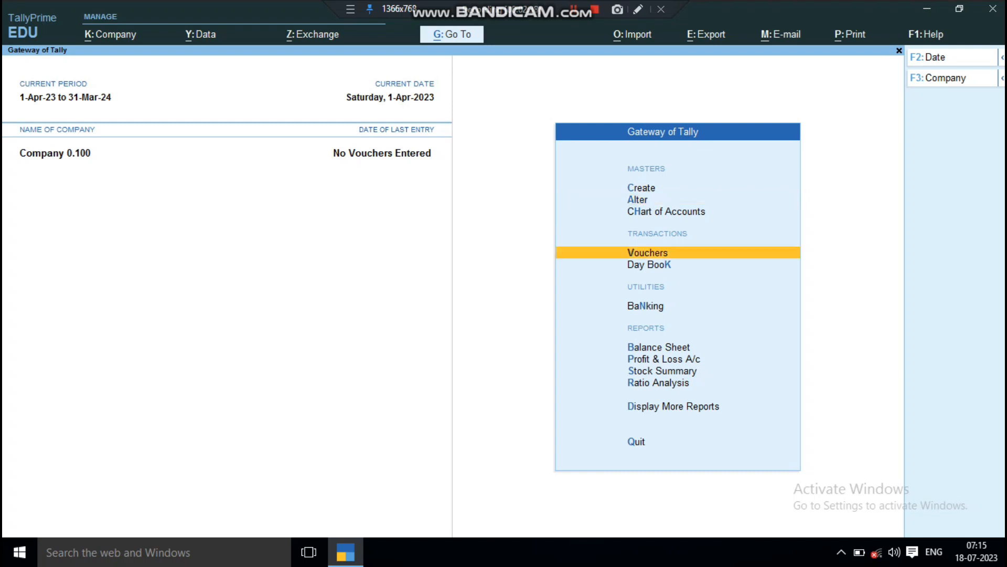
{"action": "key", "text": "Return"}
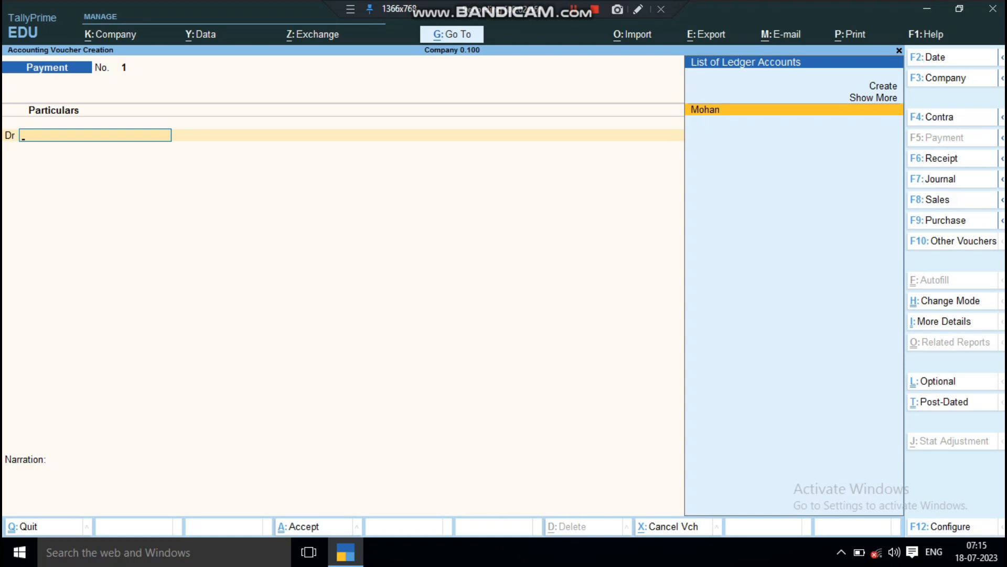
{"action": "key", "text": "F10"}
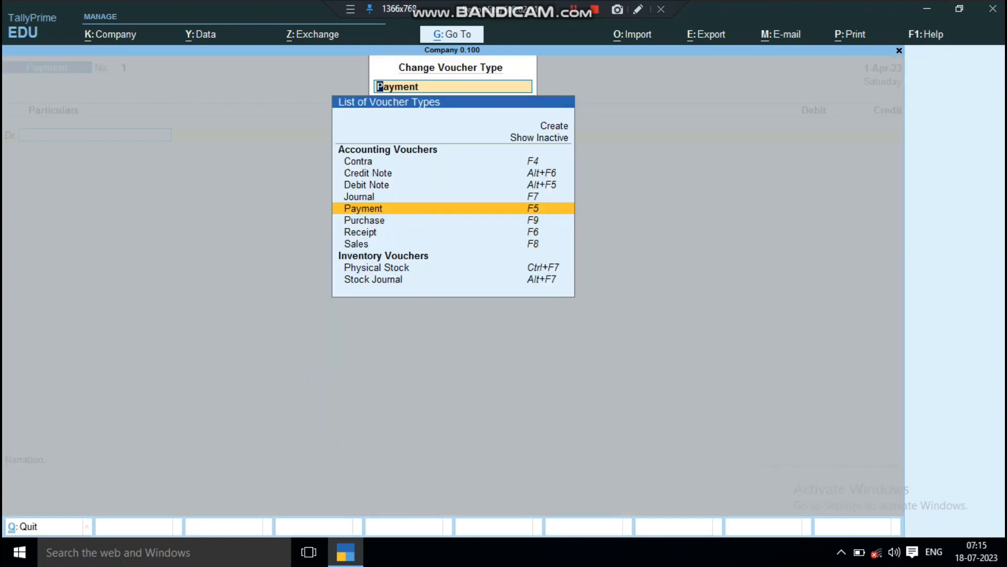
{"action": "key", "text": "Up"}
{"action": "key", "text": "Up"}
{"action": "key", "text": "Up"}
{"action": "key", "text": "Up"}
{"action": "key", "text": "Up"}
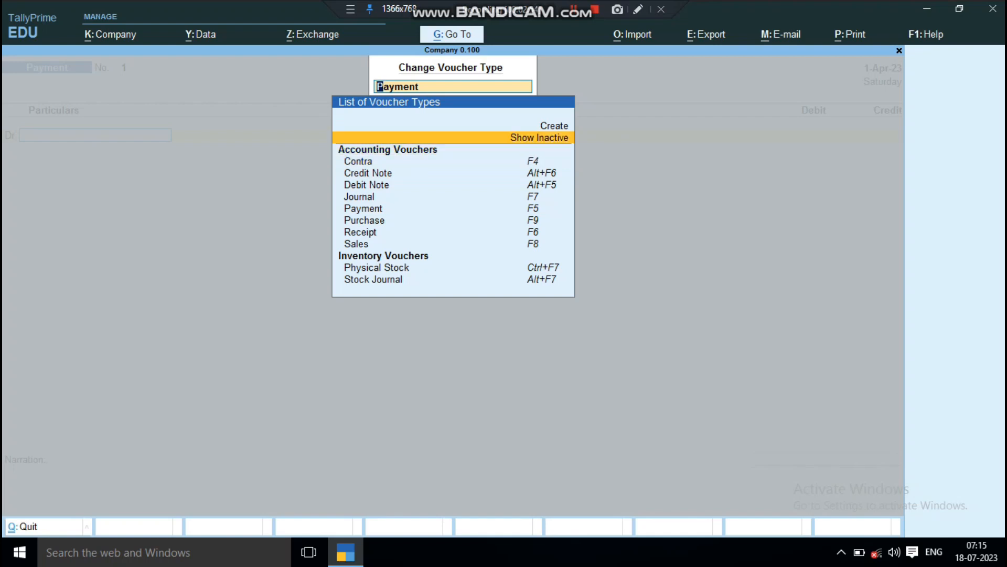
{"action": "key", "text": "Return"}
Activate the Memorandum voucher type and switch the new voucher to it.
{"action": "key", "text": "Down"}
{"action": "key", "text": "Down"}
{"action": "key", "text": "Down"}
{"action": "key", "text": "Down"}
{"action": "key", "text": "Down"}
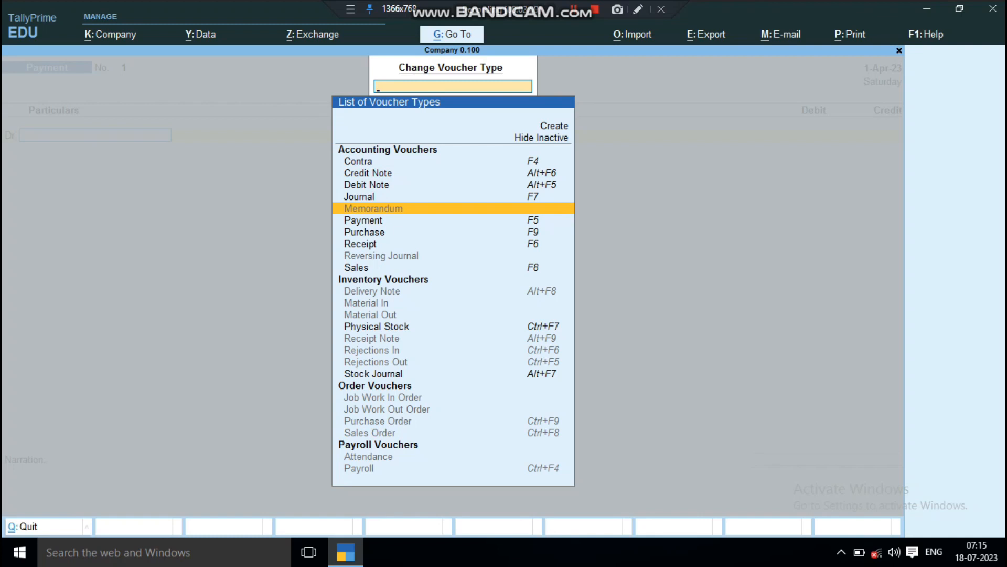
{"action": "key", "text": "Up"}
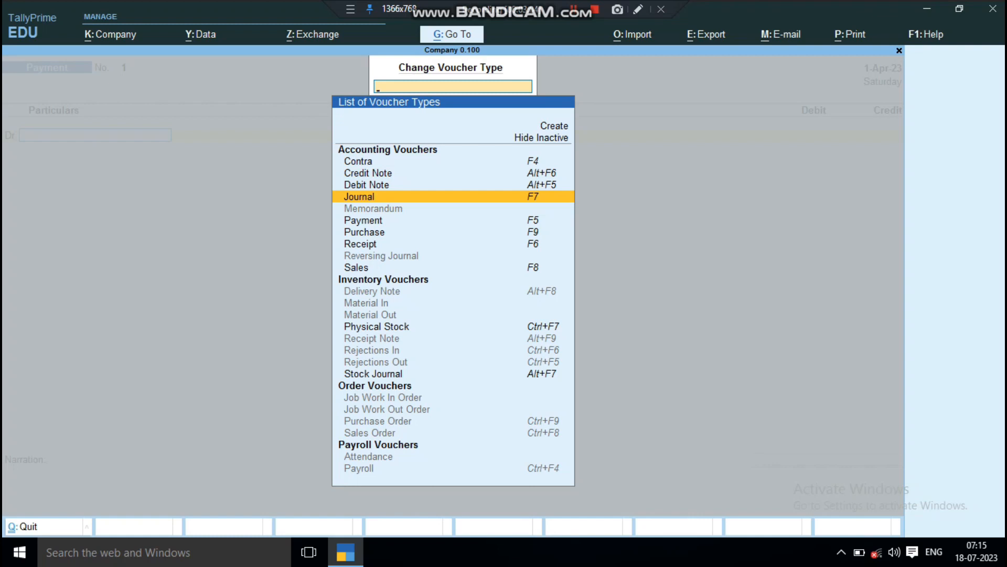
{"action": "key", "text": "Down"}
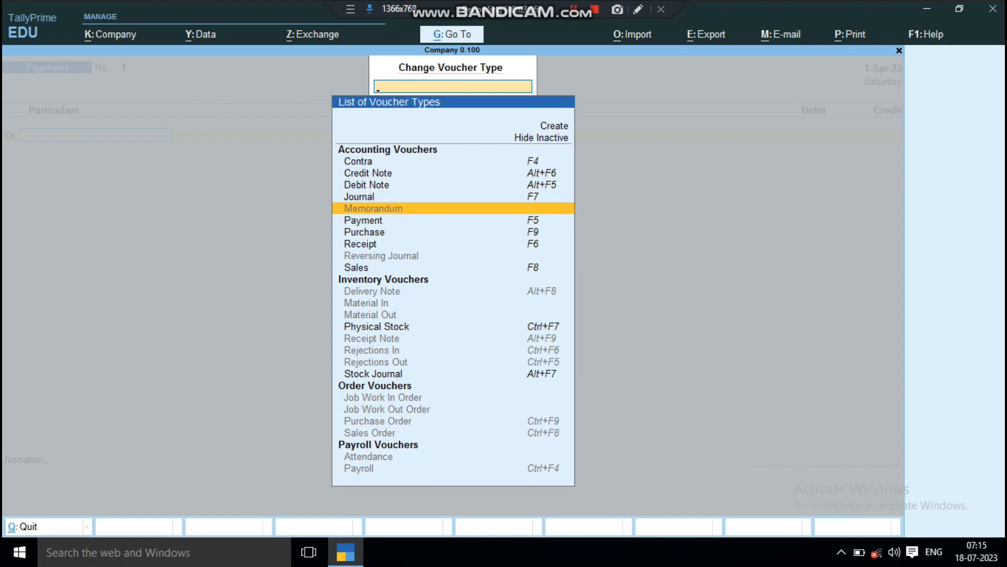
{"action": "key", "text": "Return"}
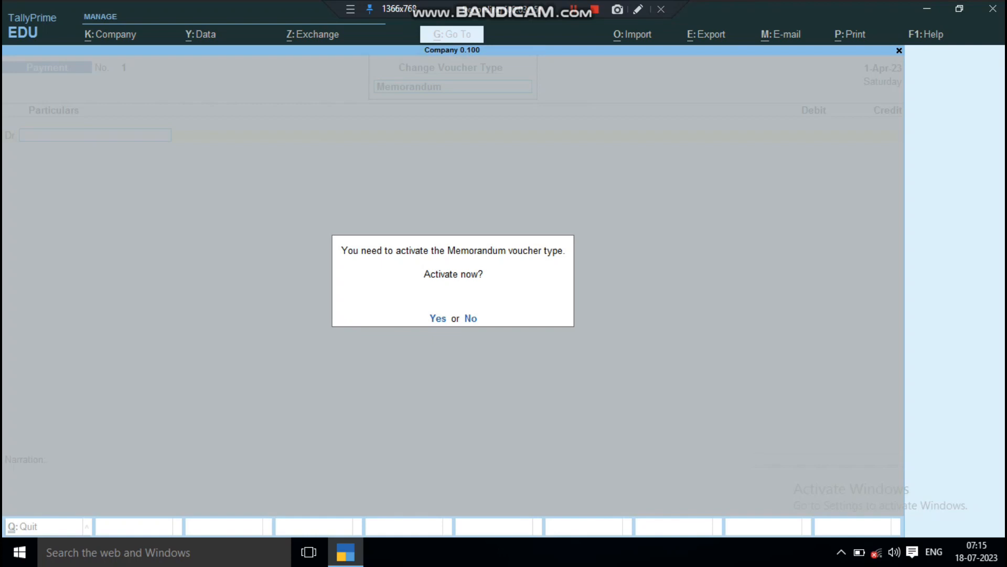
{"action": "key", "text": "Return"}
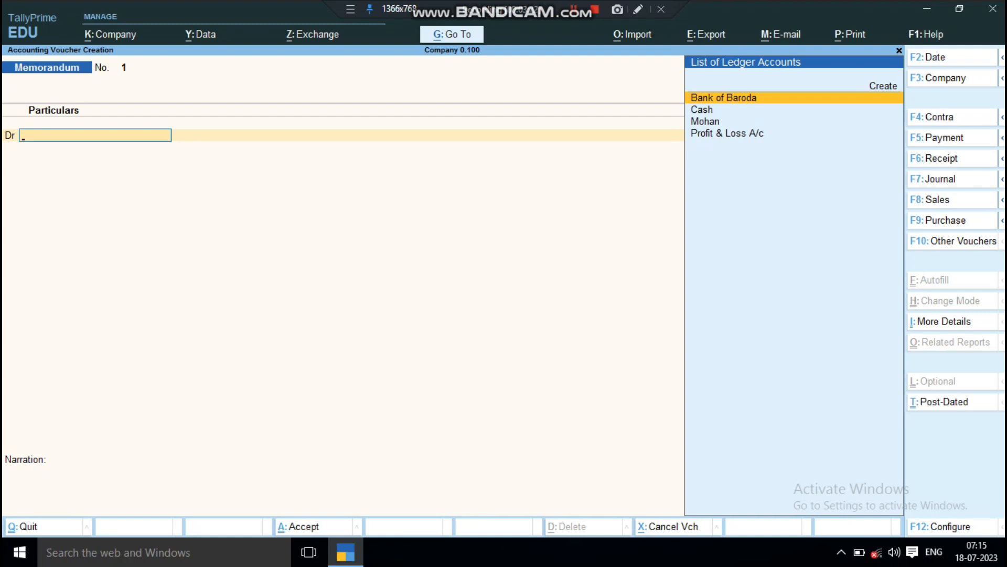
Debit the individual party's ledger with 10000 in the memorandum voucher.
{"action": "key", "text": "Down"}
{"action": "key", "text": "Down"}
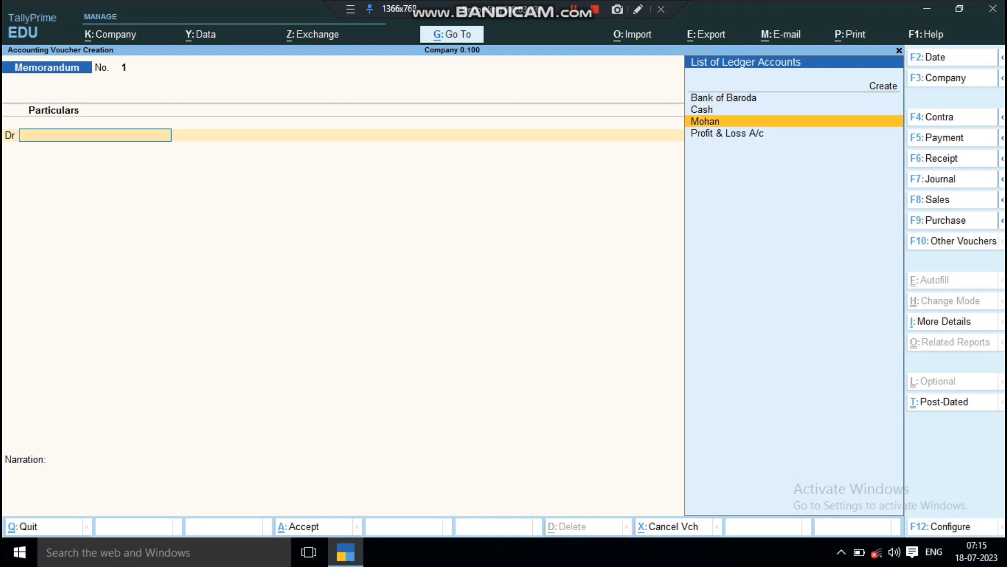
{"action": "key", "text": "Return"}
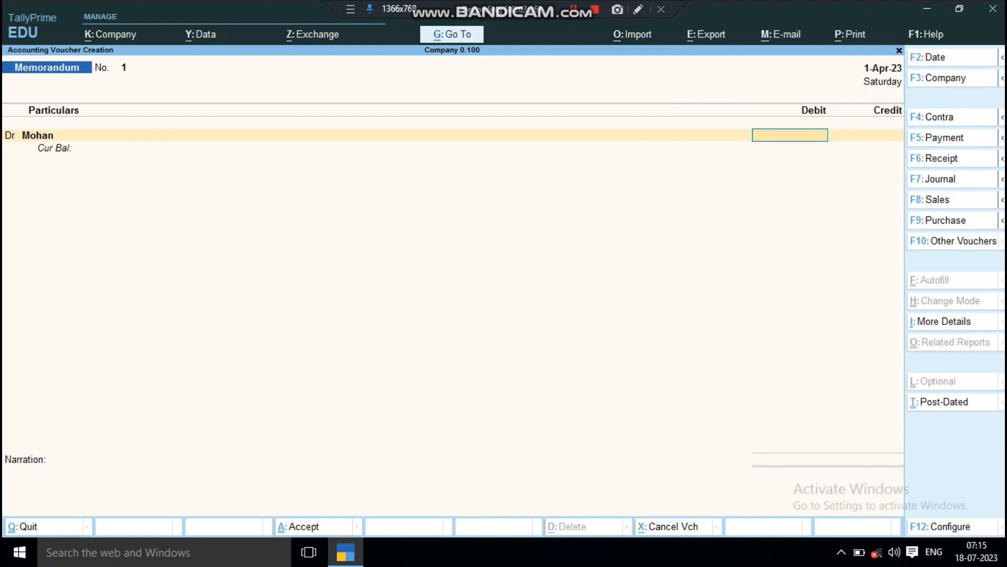
{"action": "type", "text": "10000"}
{"action": "key", "text": "Return"}
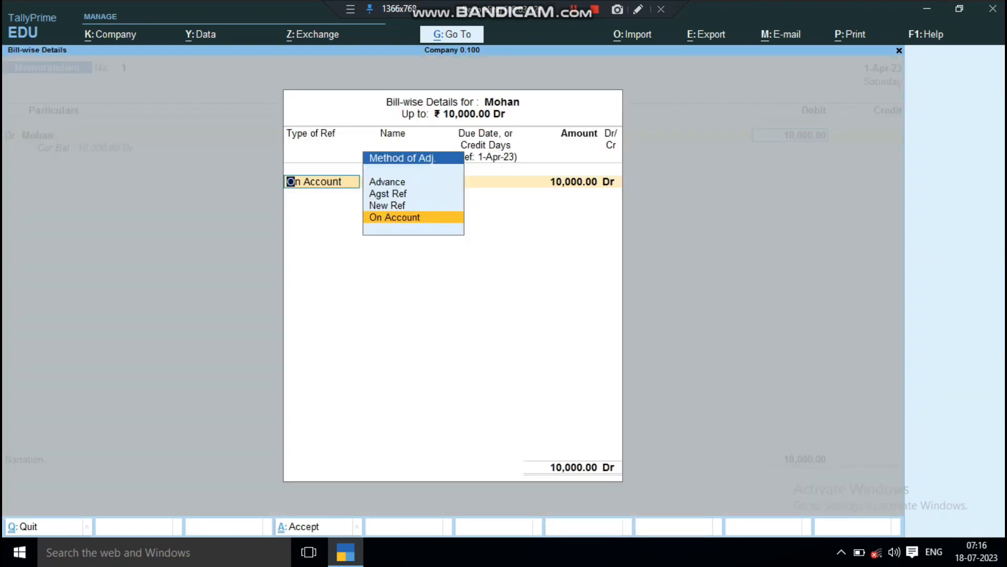
Allocate the party's full 10,000 debit bill-wise as New Ref with reference name 1 and no due date.
{"action": "key", "text": "Up"}
{"action": "key", "text": "Up"}
{"action": "key", "text": "Up"}
{"action": "key", "text": "Down"}
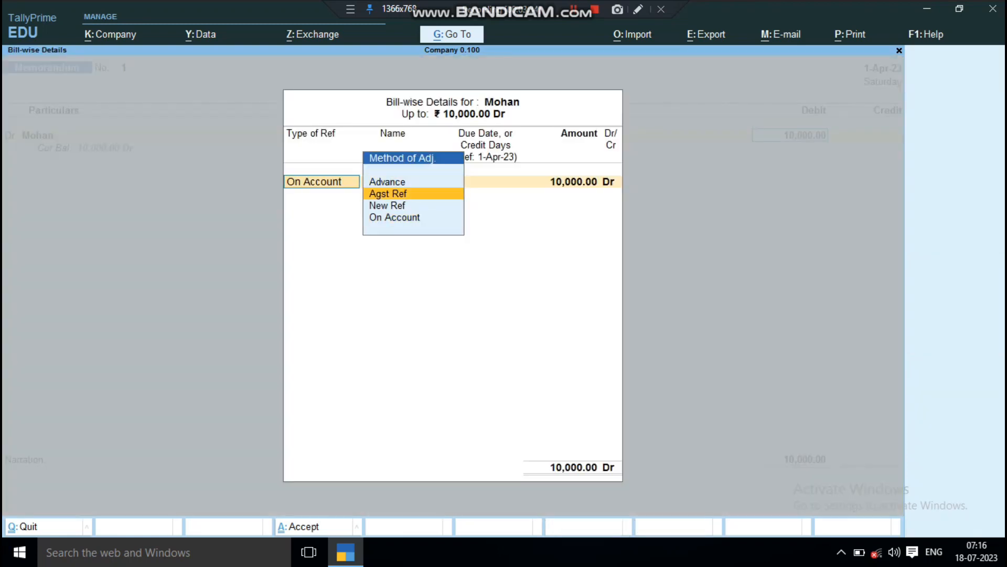
{"action": "key", "text": "Down"}
{"action": "key", "text": "Down"}
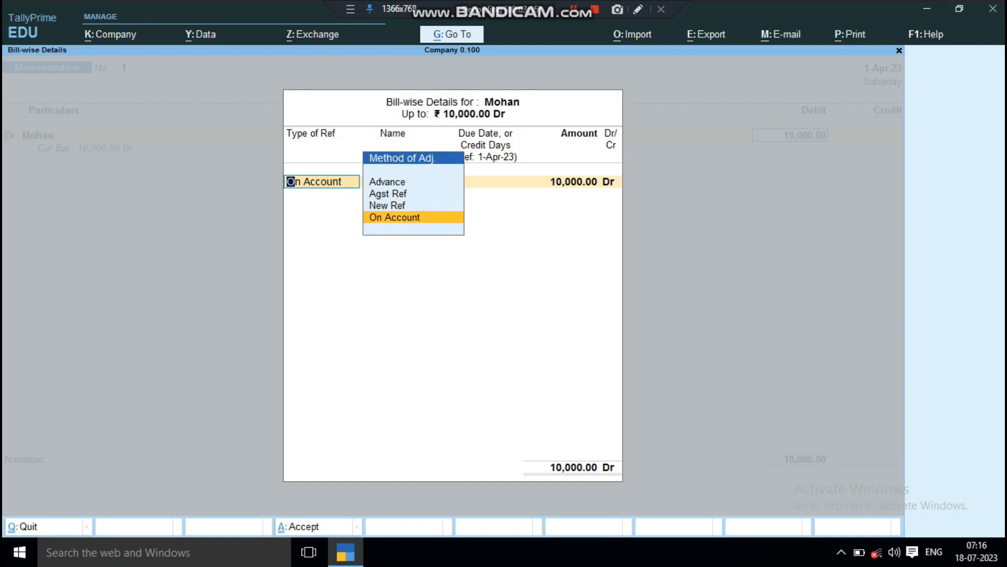
{"action": "key", "text": "Up"}
{"action": "key", "text": "Return"}
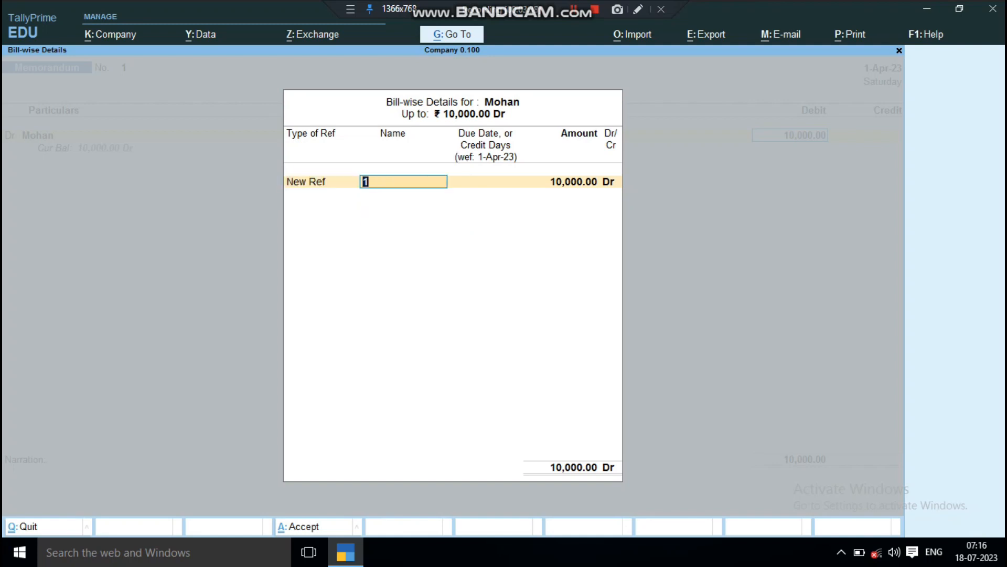
{"action": "key", "text": "Return"}
{"action": "key", "text": "Return"}
{"action": "key", "text": "Return"}
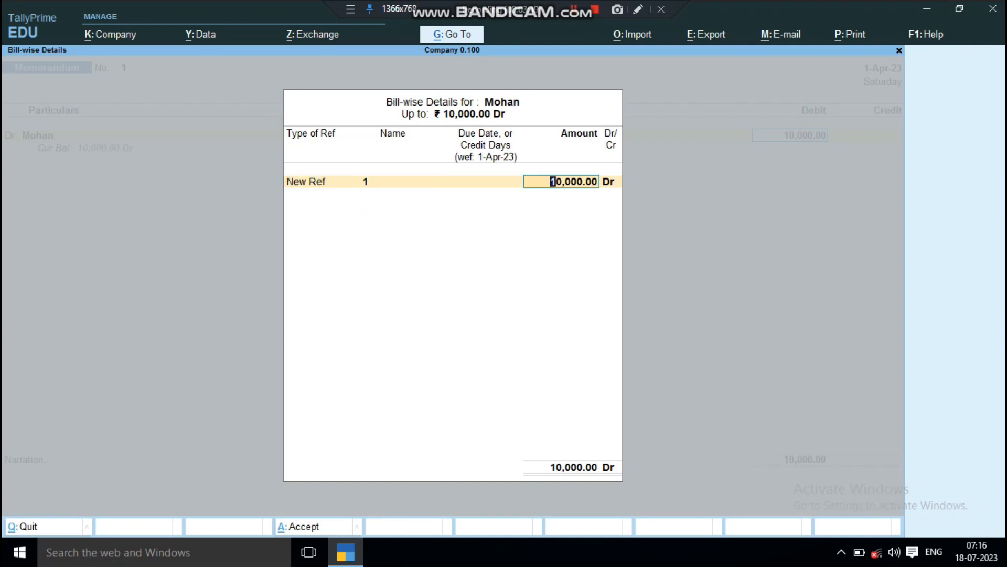
{"action": "key", "text": "Return"}
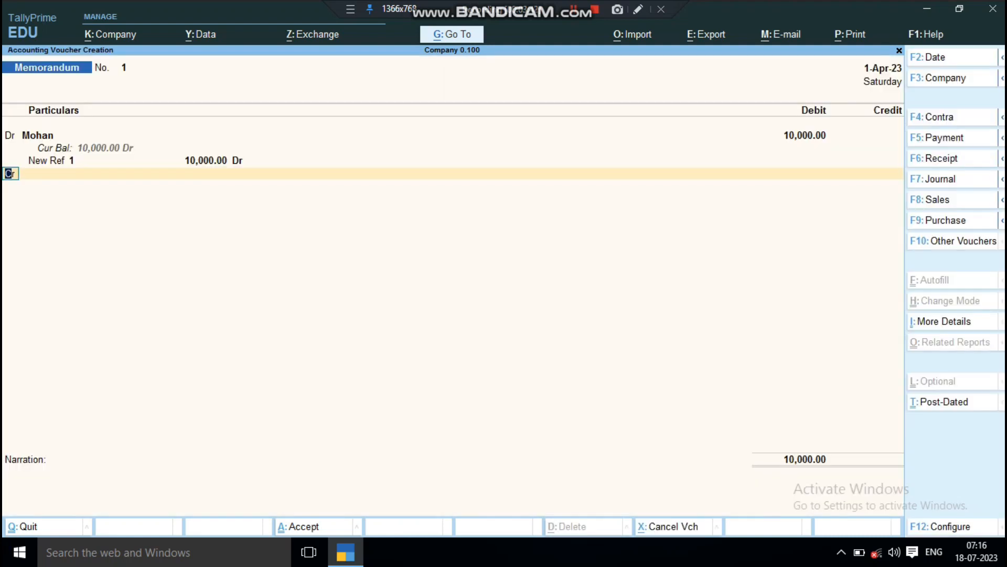
Credit Cash with 10,000 and save the memorandum voucher without a narration.
{"action": "key", "text": "Return"}
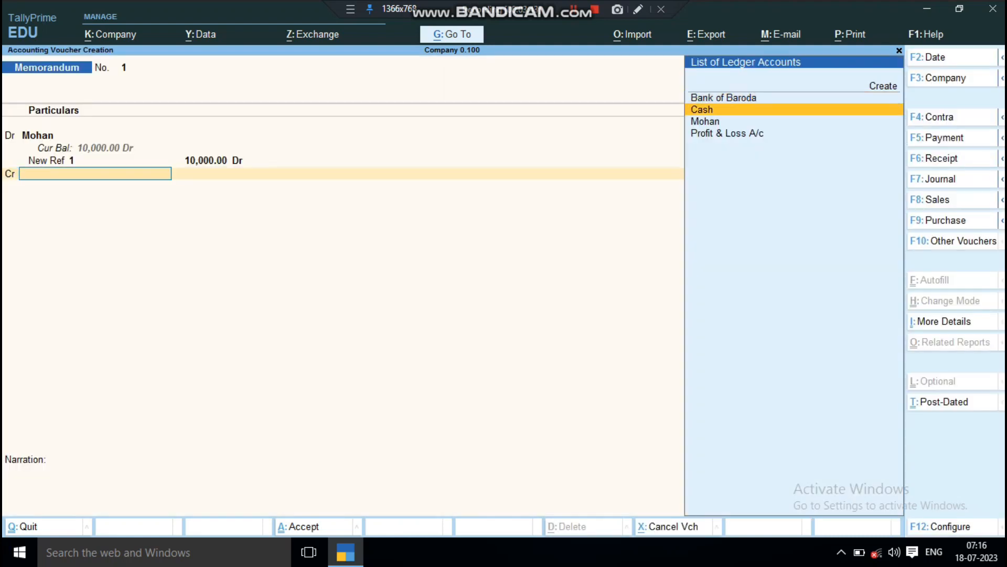
{"action": "key", "text": "Return"}
{"action": "key", "text": "Return"}
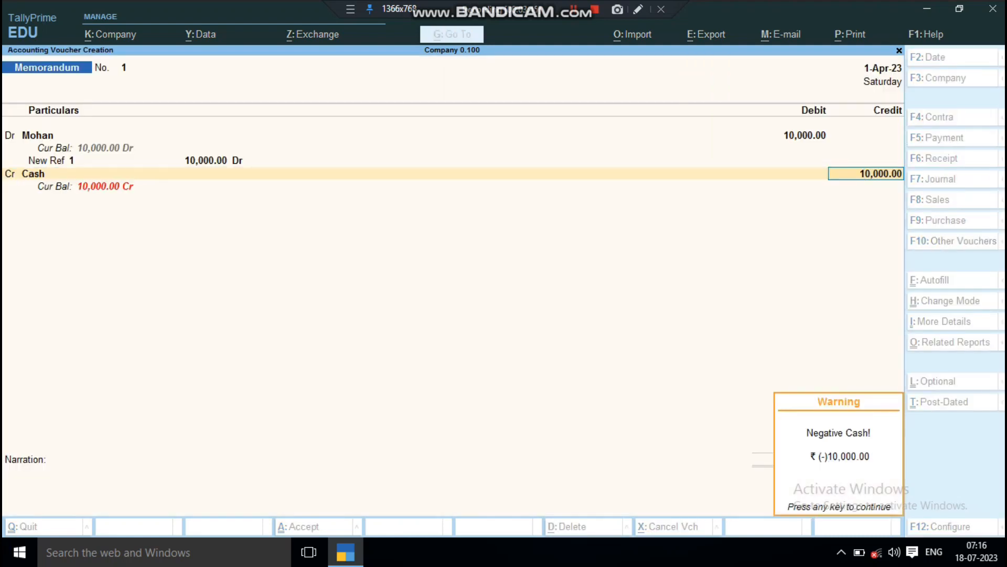
{"action": "key", "text": "Return"}
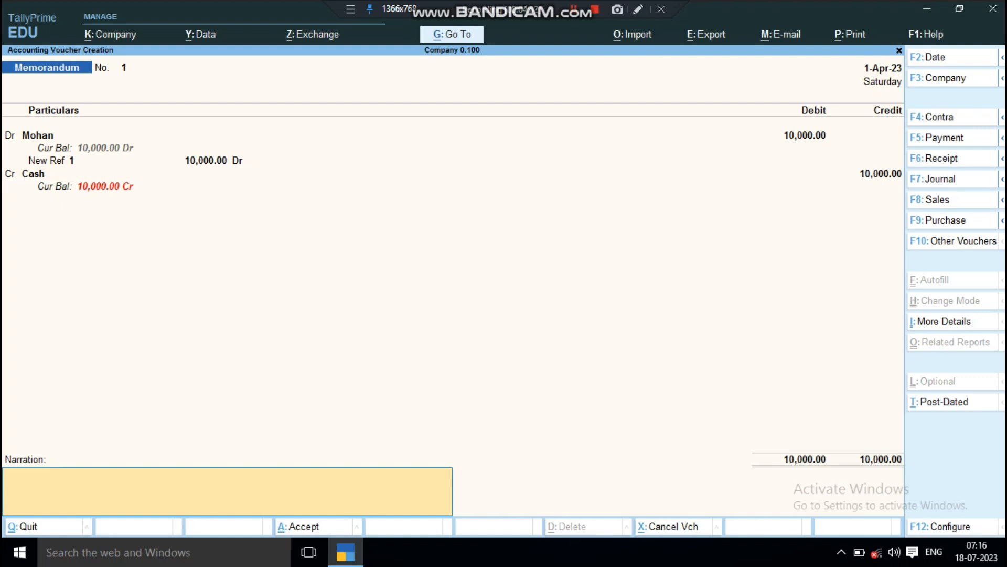
{"action": "key", "text": "ctrl"}
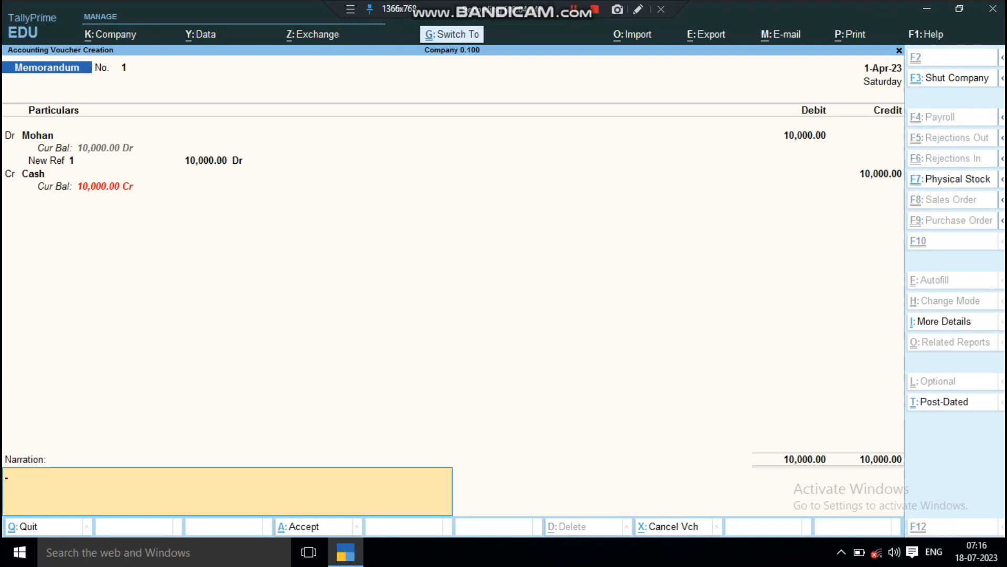
{"action": "key", "text": "ctrl+a"}
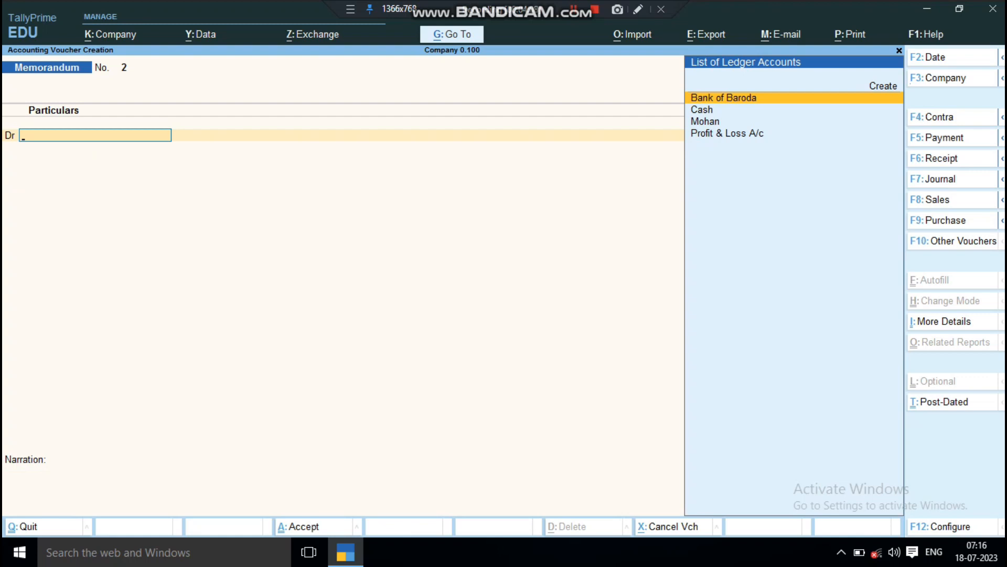
Leave voucher creation and open the Account Books reports.
{"action": "key", "text": "Escape"}
{"action": "key", "text": "y"}
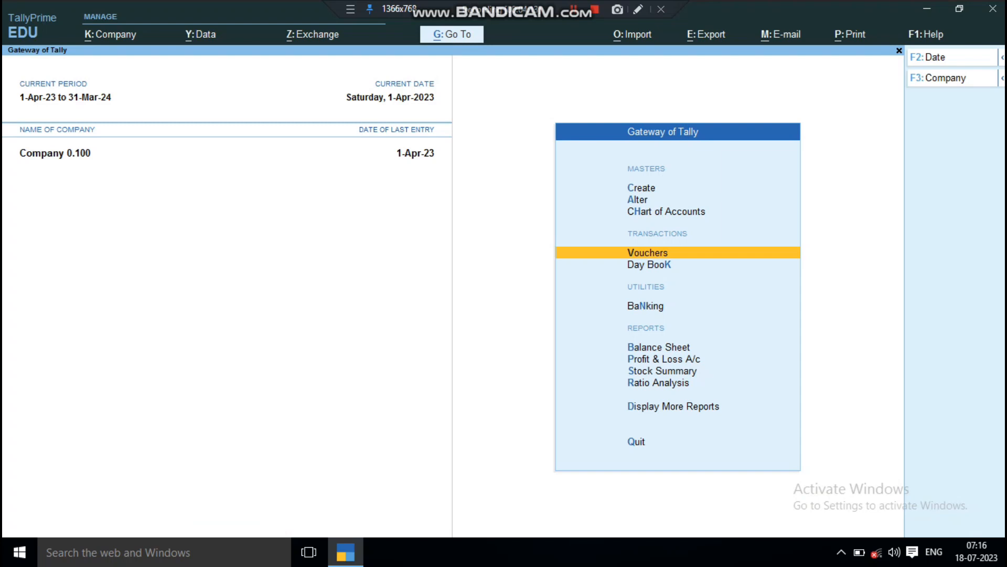
{"action": "key", "text": "d"}
{"action": "key", "text": "Down"}
{"action": "key", "text": "Down"}
{"action": "key", "text": "Down"}
{"action": "key", "text": "Down"}
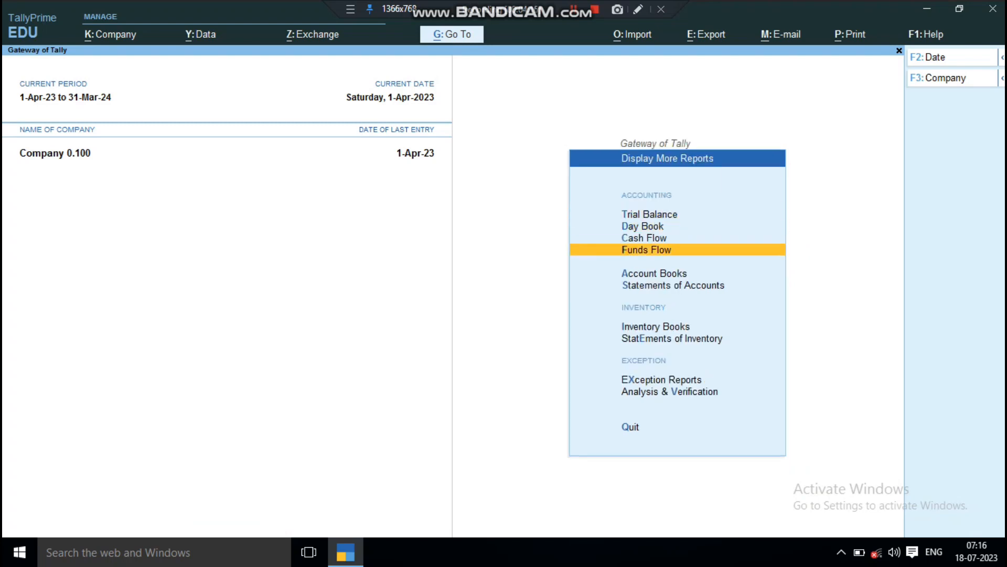
{"action": "key", "text": "Return"}
Display the ledger voucher report for the individual party debited in the memorandum voucher.
{"action": "key", "text": "Down"}
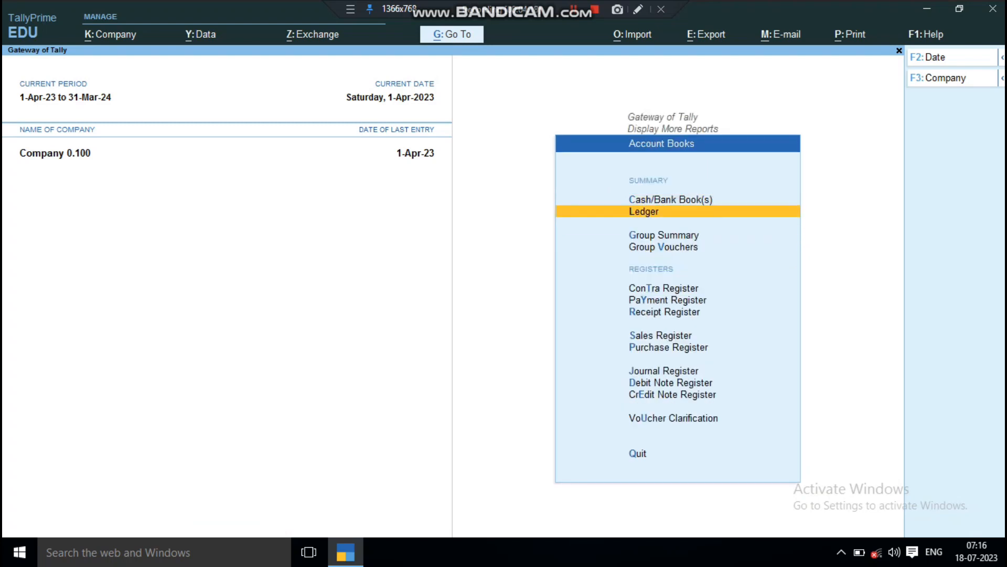
{"action": "key", "text": "Return"}
{"action": "key", "text": "Down"}
{"action": "key", "text": "Down"}
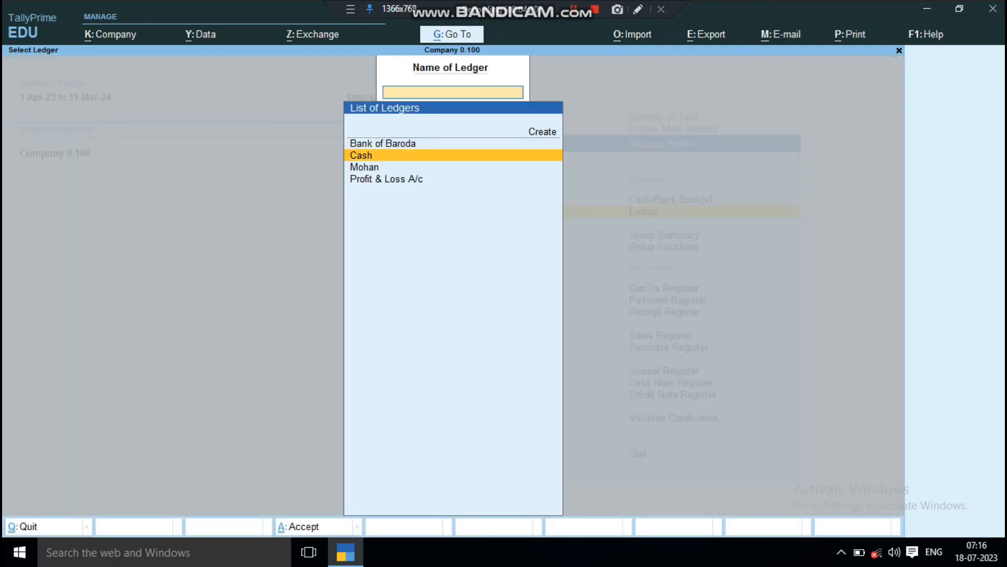
{"action": "key", "text": "Return"}
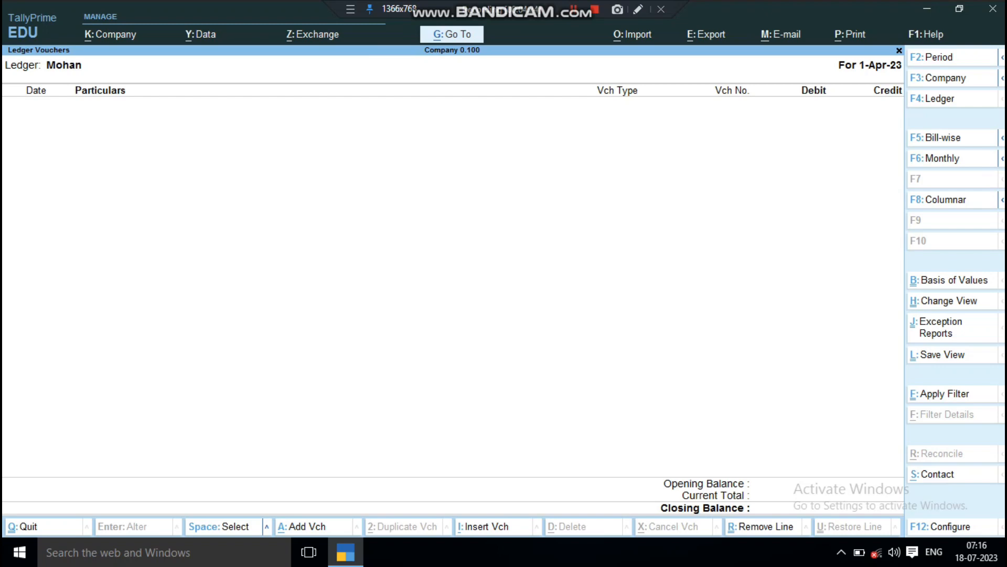
Set the ledger report period from 1-4-2023 to 1 May.
{"action": "key", "text": "F2"}
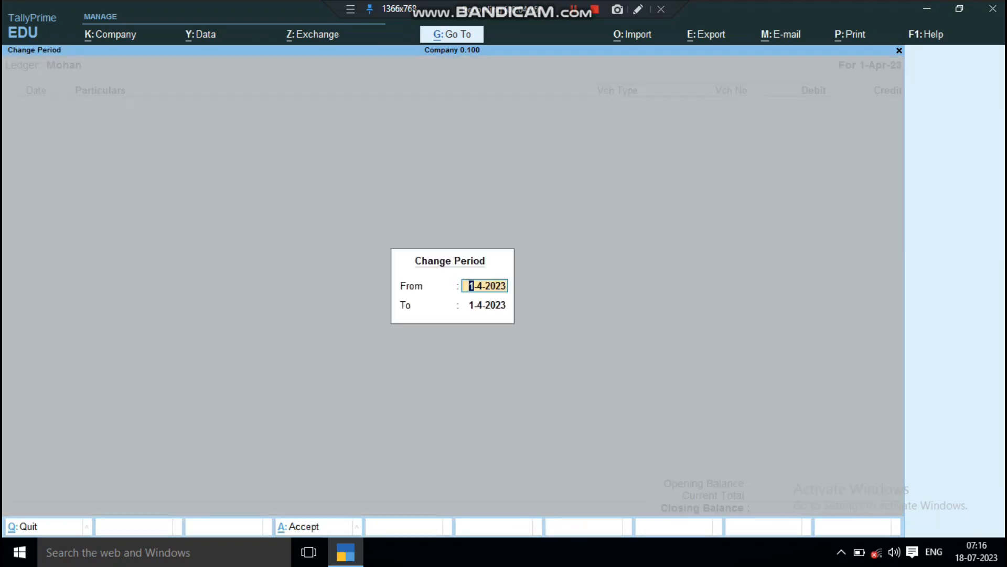
{"action": "type", "text": "1"}
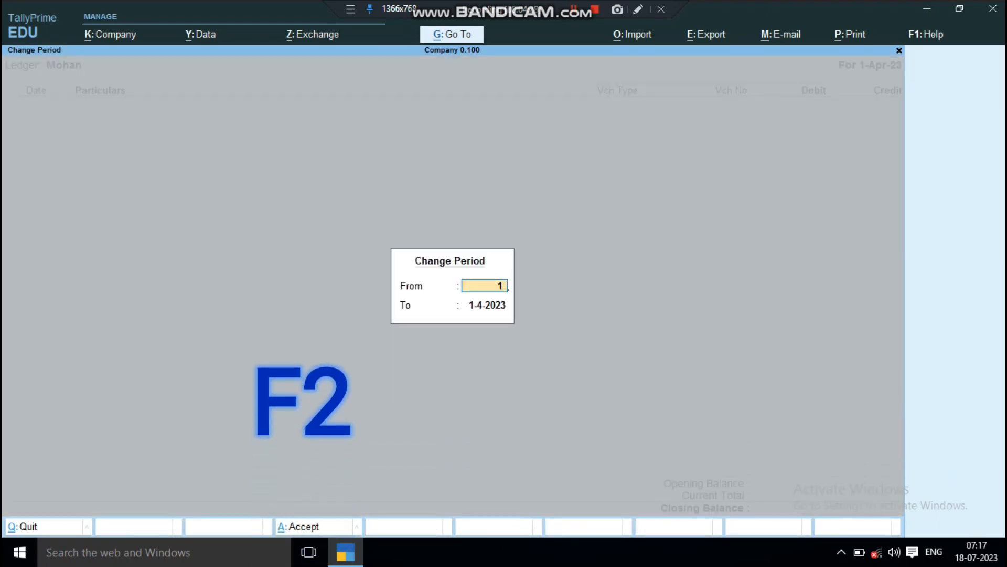
{"action": "key", "text": "Return"}
{"action": "type", "text": "1 may"}
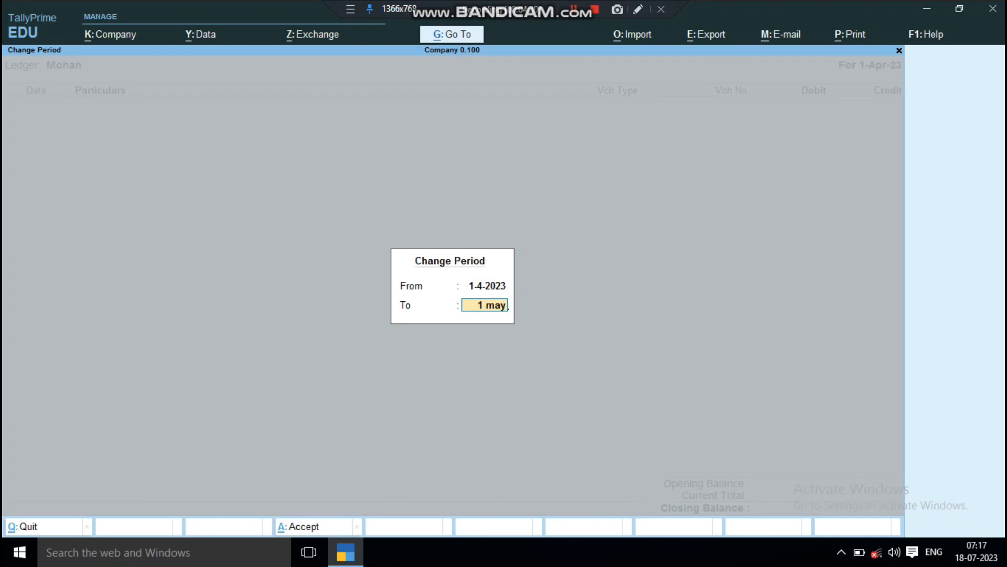
{"action": "key", "text": "Return"}
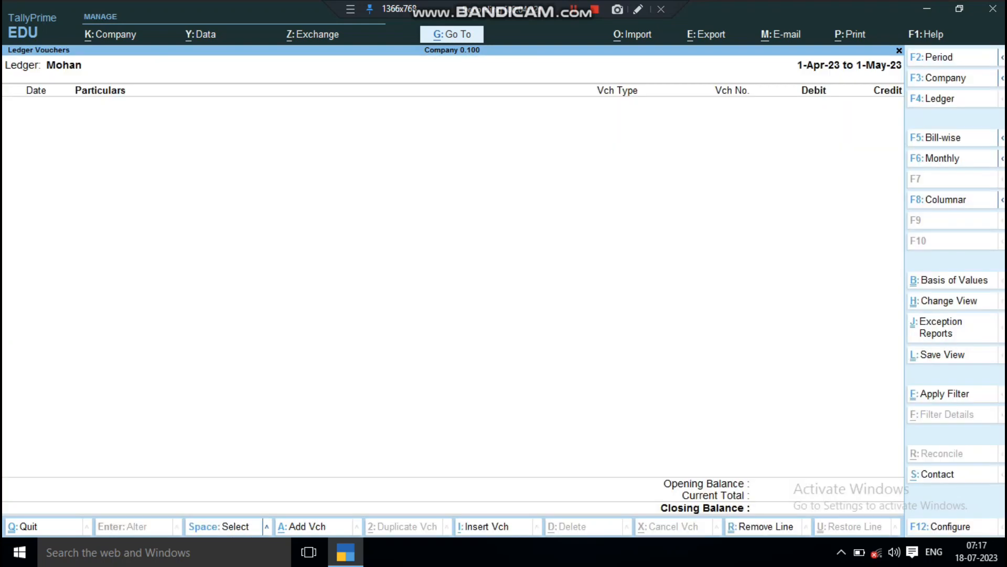
Close the party's ledger report and go back to Display More Reports.
{"action": "key", "text": "Escape"}
{"action": "key", "text": "Escape"}
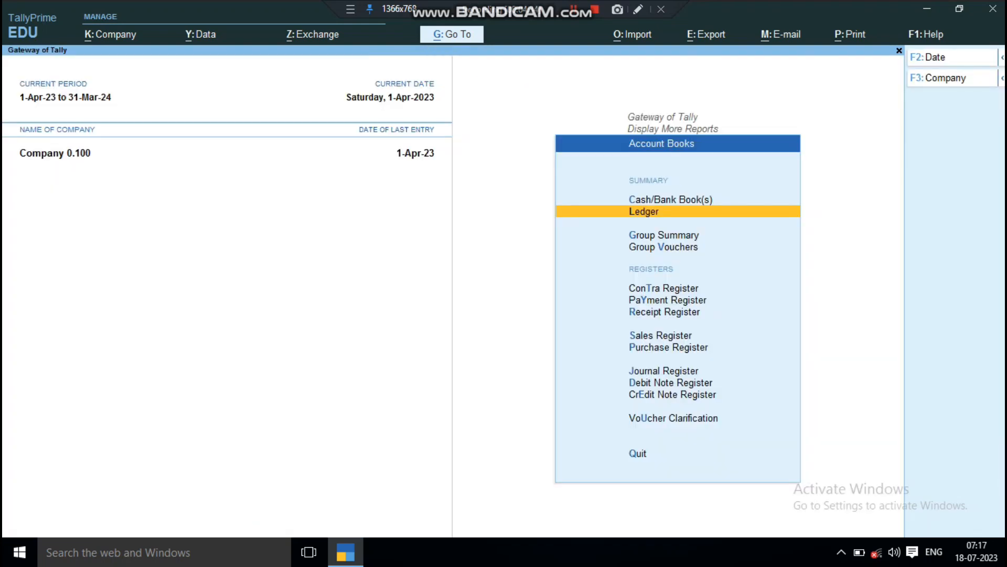
{"action": "key", "text": "Return"}
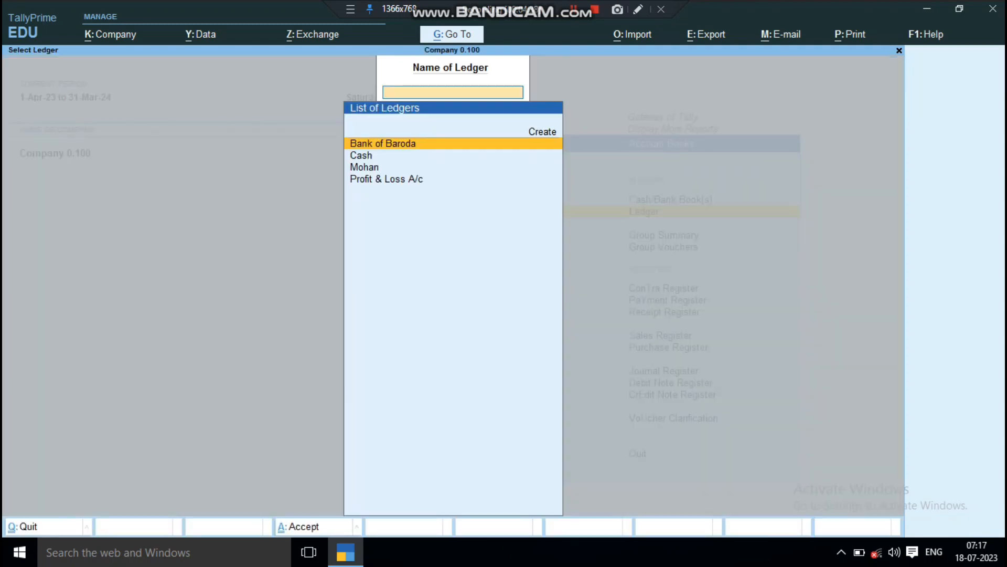
{"action": "key", "text": "Escape"}
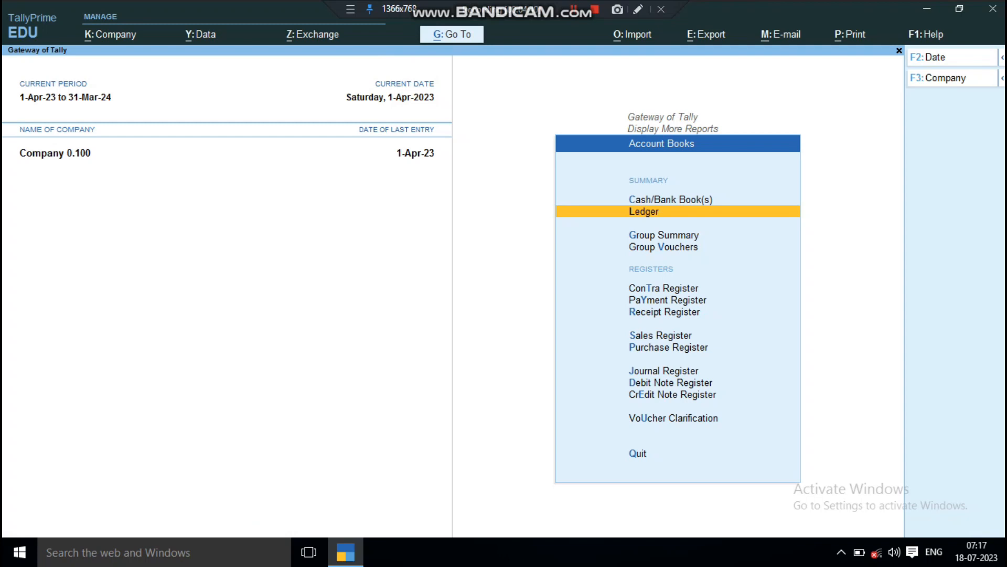
{"action": "key", "text": "Escape"}
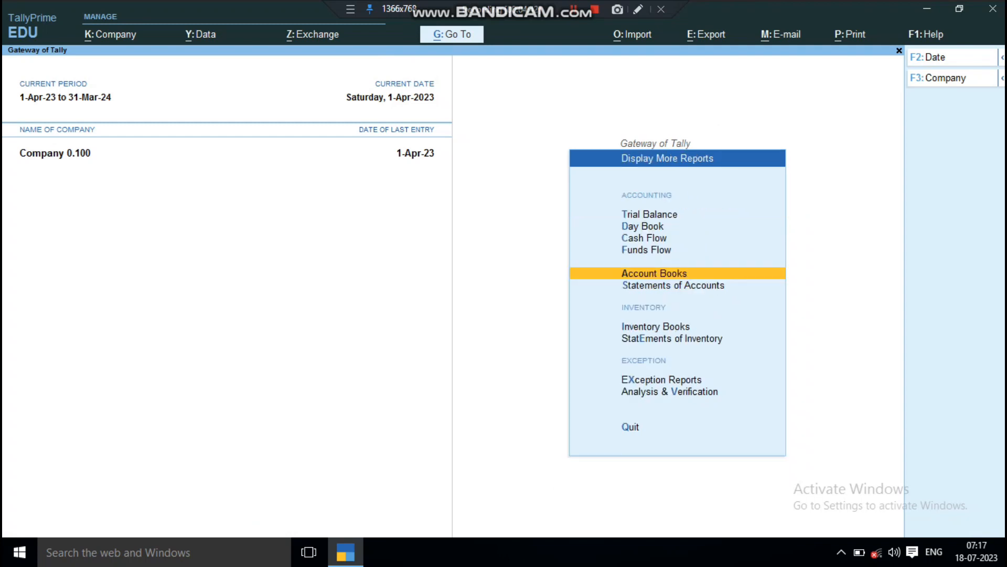
Display the Memorandum Register from the Exception Reports and list the April memorandum vouchers.
{"action": "key", "text": "Down"}
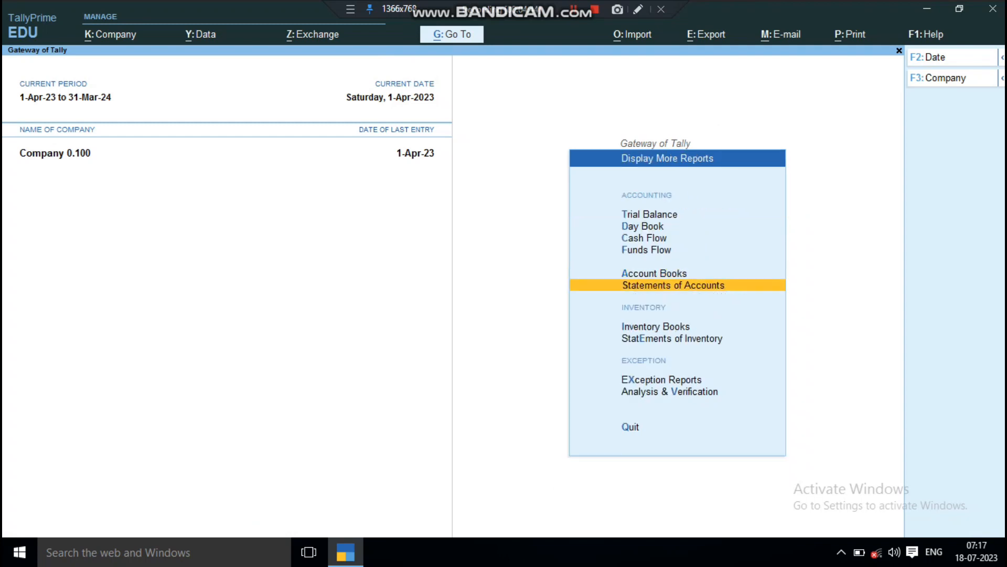
{"action": "key", "text": "Down"}
{"action": "key", "text": "Down"}
{"action": "key", "text": "Down"}
{"action": "key", "text": "Up"}
{"action": "key", "text": "Return"}
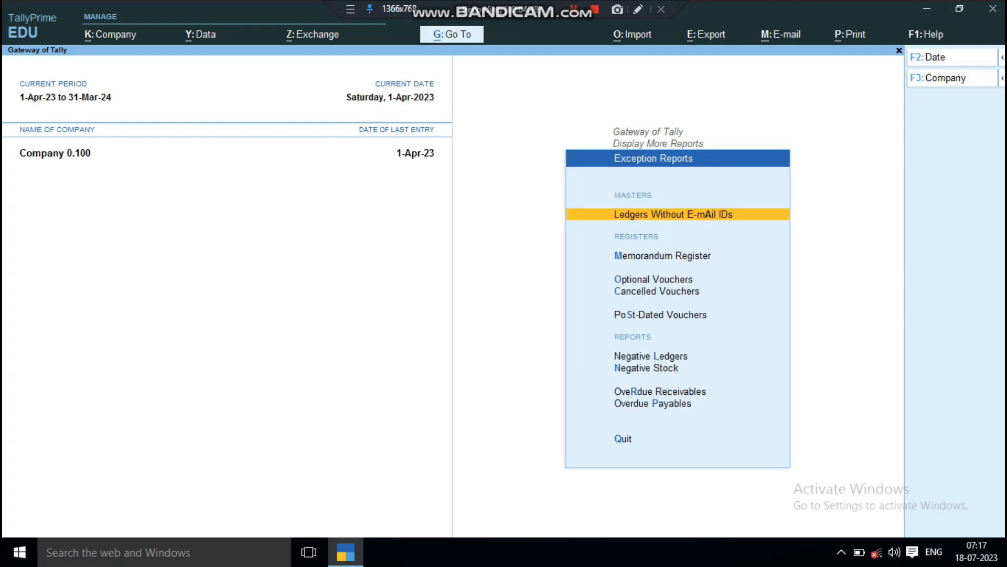
{"action": "key", "text": "Down"}
{"action": "key", "text": "Return"}
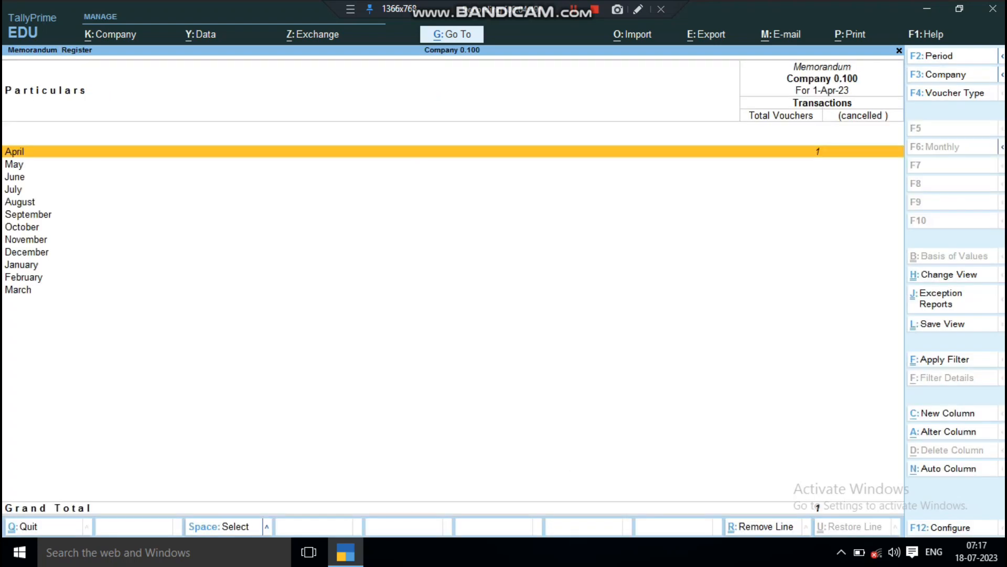
{"action": "key", "text": "Return"}
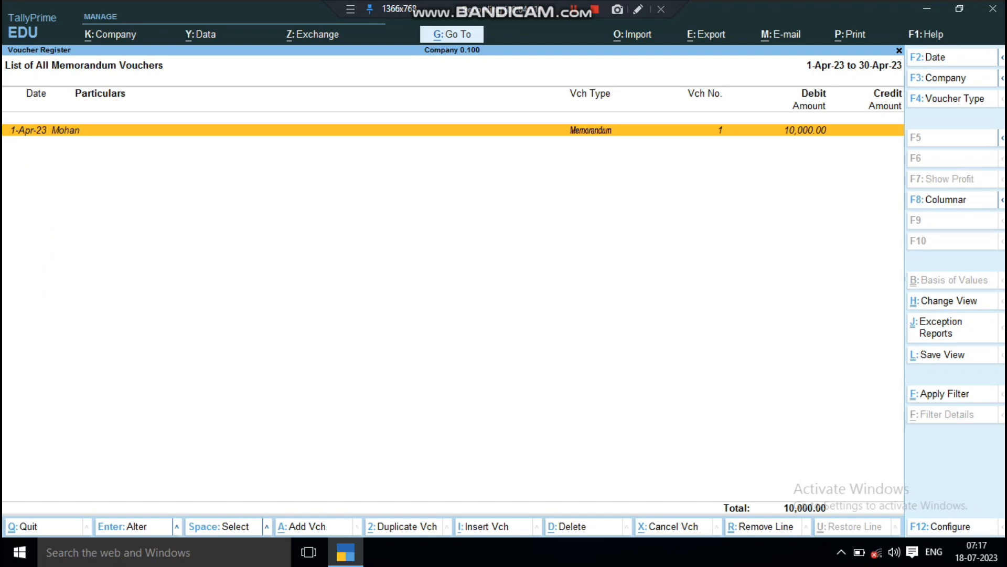
Open the 1-Apr-23 memorandum voucher for alteration and convert it to a Payment voucher.
{"action": "key", "text": "Return"}
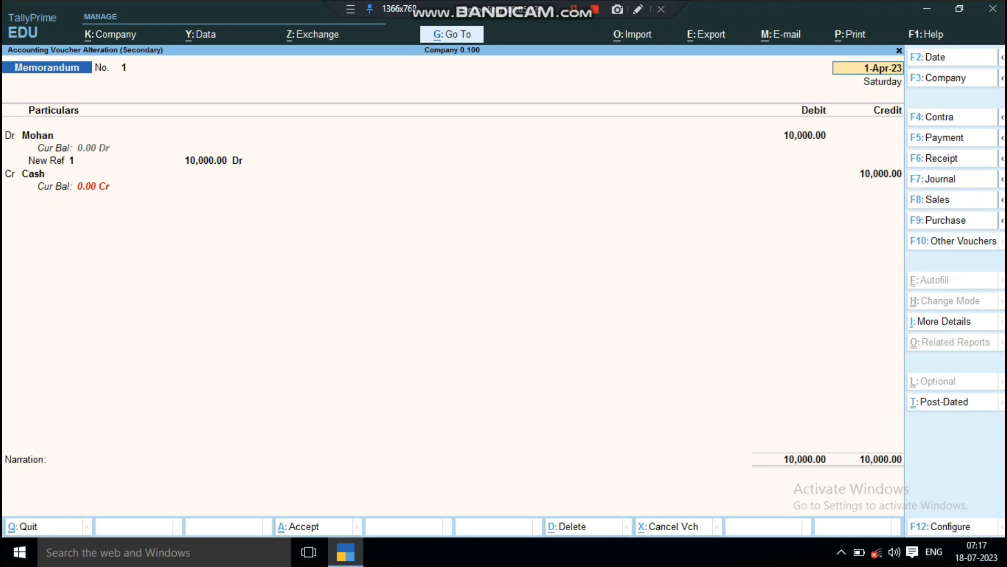
{"action": "key", "text": "Return"}
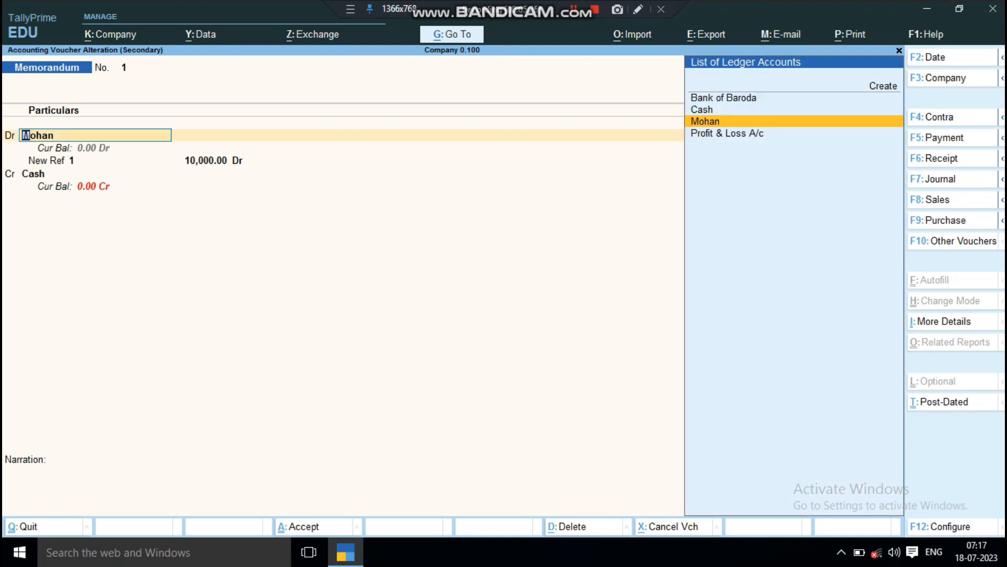
{"action": "key", "text": "alt+c"}
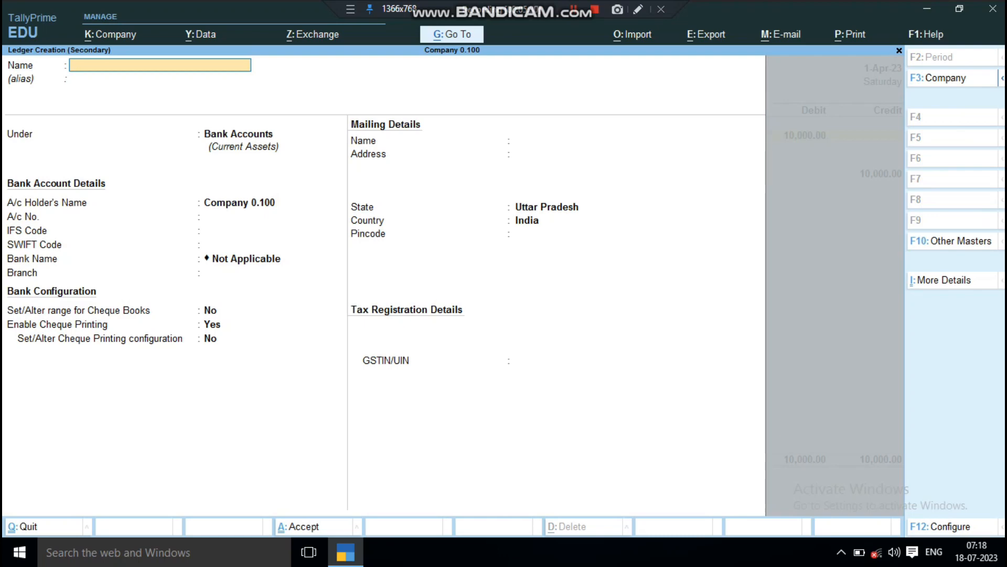
{"action": "key", "text": "Escape"}
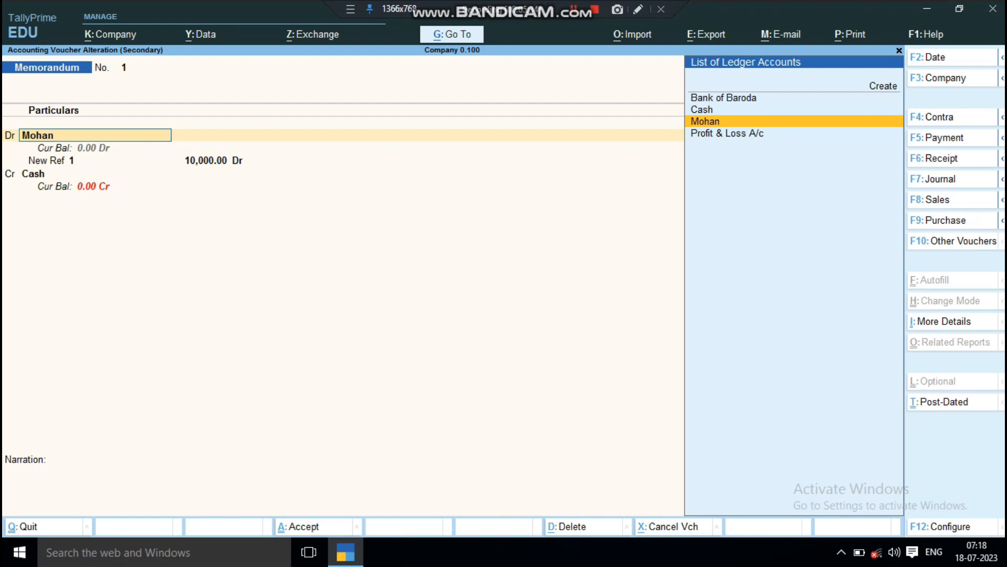
{"action": "key", "text": "F5"}
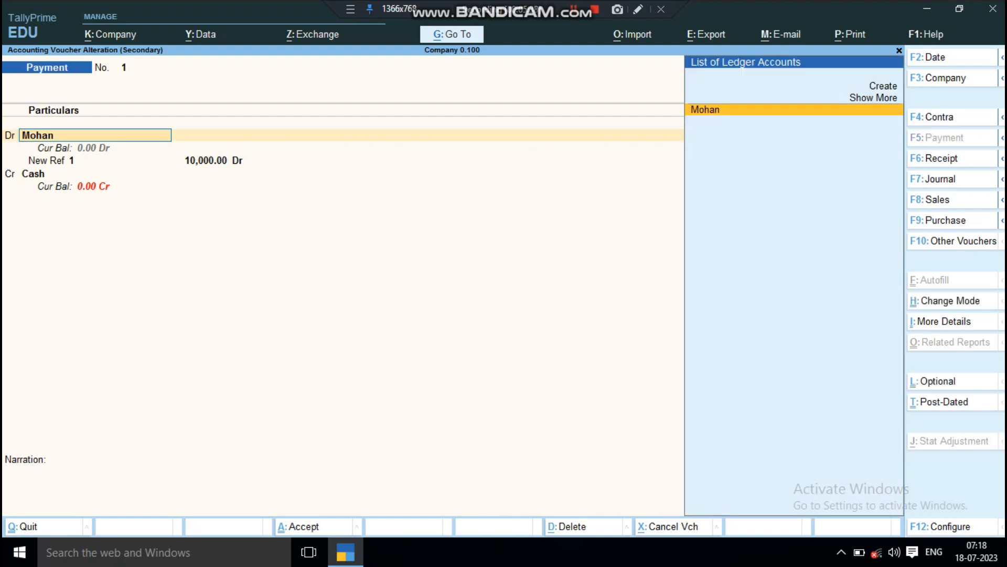
Create a ledger named Stationery Expenses under Indirect Expenses for the voucher's debit line, replacing the party ledger.
{"action": "key", "text": "alt+c"}
{"action": "type", "text": "St"}
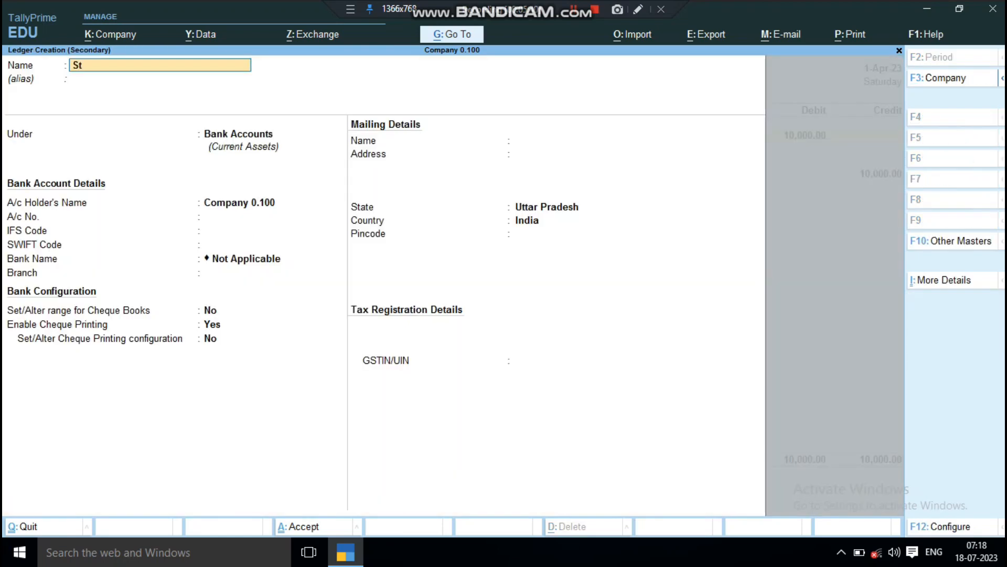
{"action": "type", "text": "ationery expenses"}
{"action": "key", "text": "Return"}
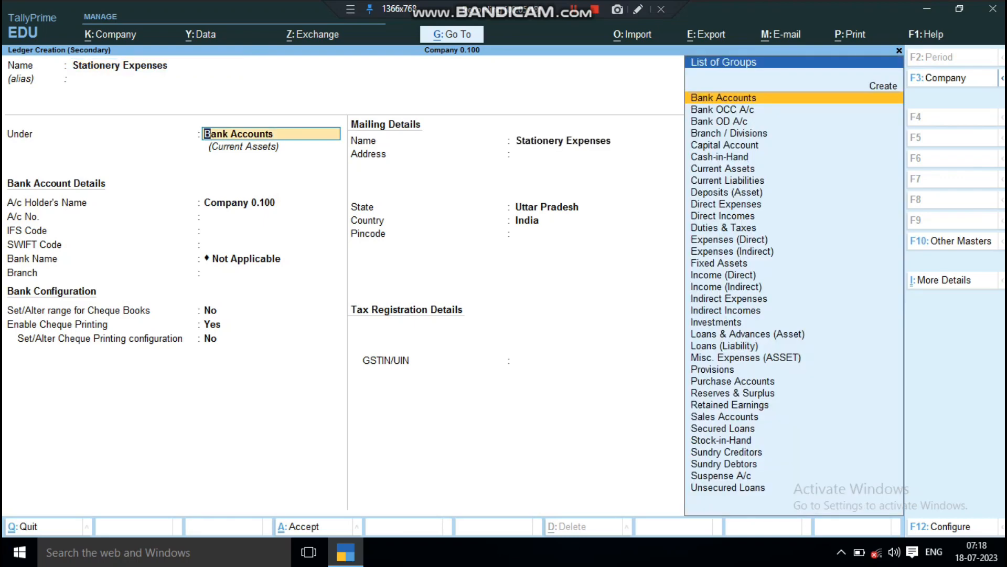
{"action": "type", "text": "I"}
{"action": "key", "text": "Down"}
{"action": "key", "text": "Down"}
{"action": "key", "text": "Down"}
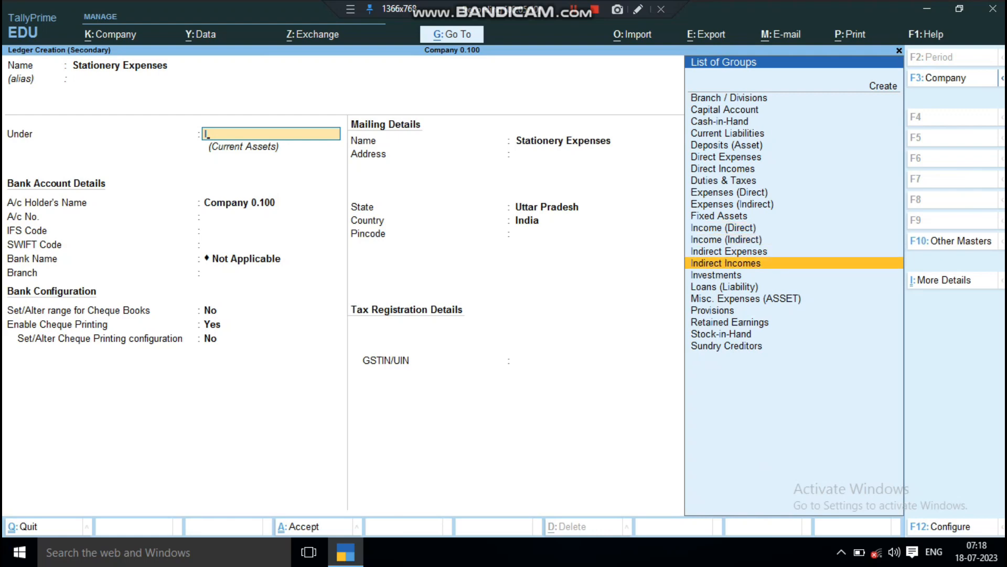
{"action": "key", "text": "Up"}
{"action": "key", "text": "Return"}
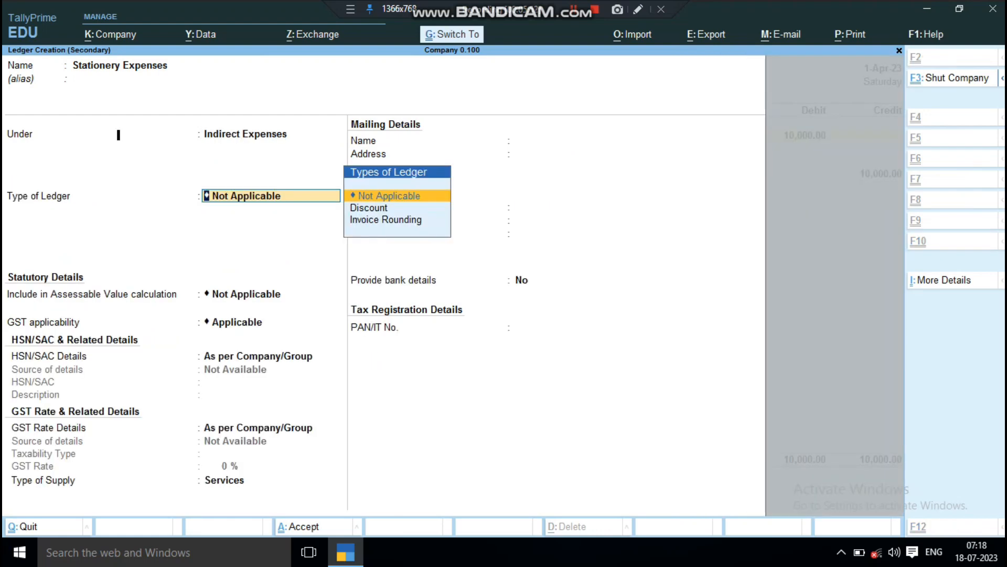
{"action": "key", "text": "ctrl+a"}
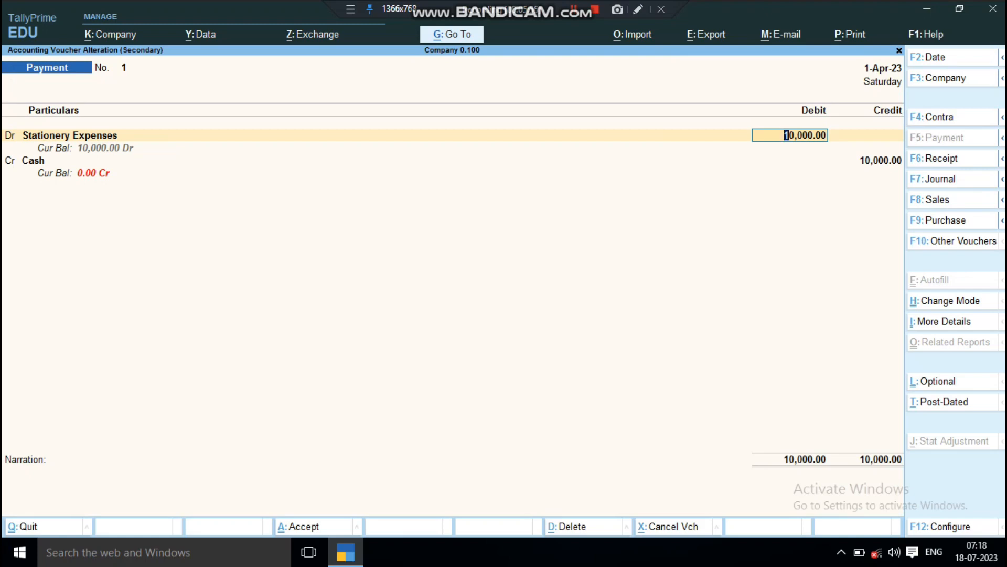
Keep the 10,000.00 debit and the Cash credit line, and accept the payment voucher.
{"action": "key", "text": "Return"}
{"action": "key", "text": "Return"}
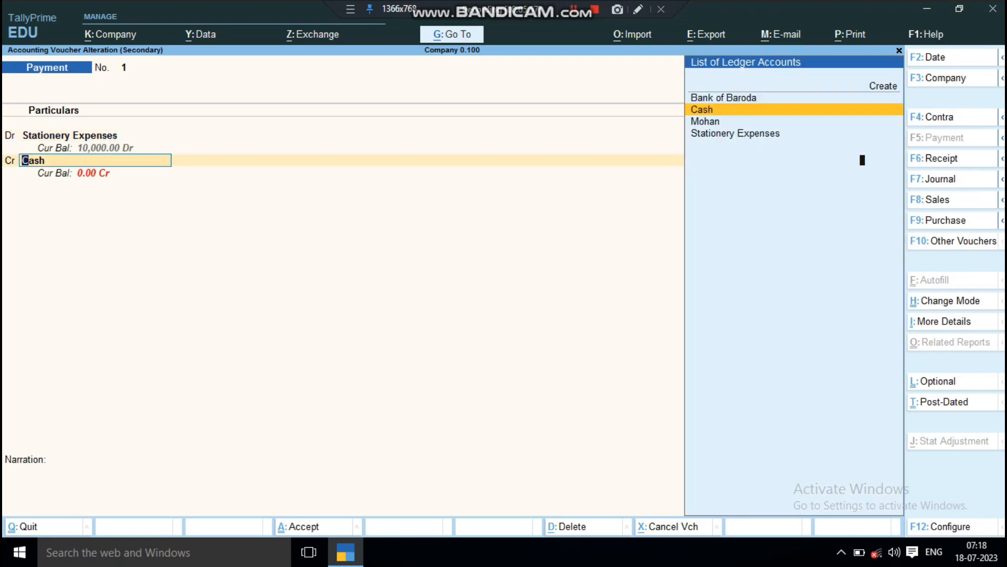
{"action": "key", "text": "Return"}
{"action": "key", "text": "Return"}
{"action": "key", "text": "Return"}
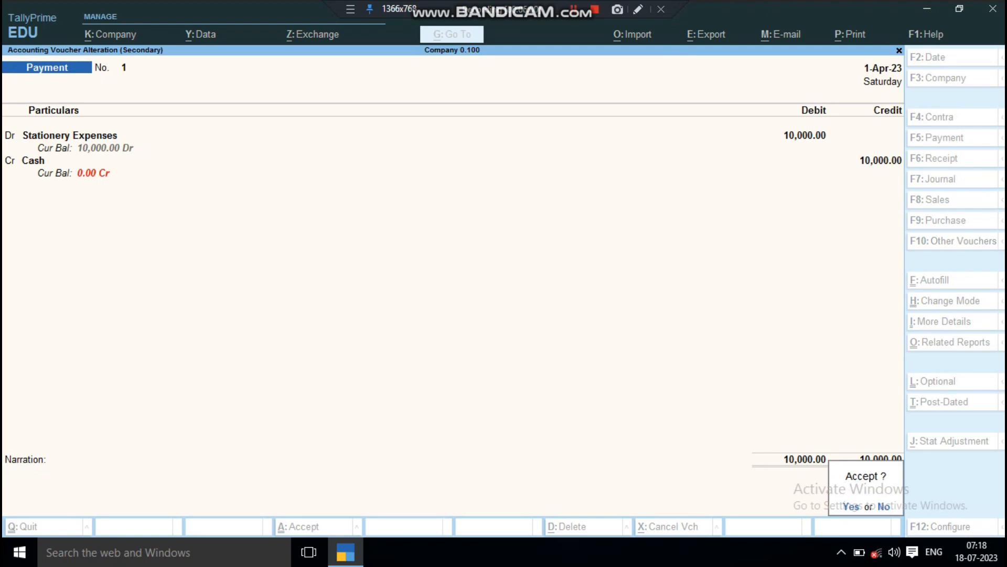
{"action": "key", "text": "Return"}
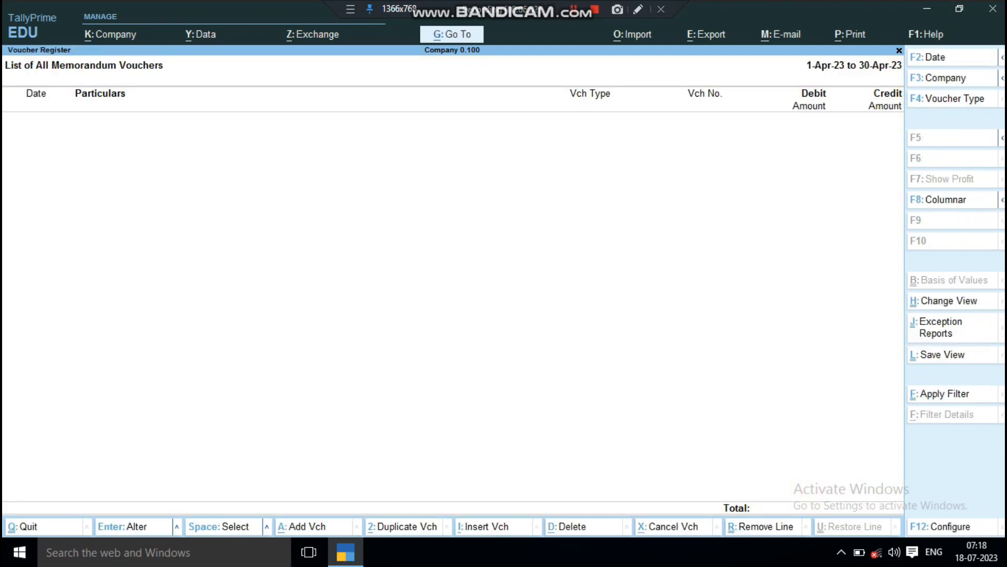
Recheck the April list in the Memorandum Register and go back to Display More Reports.
{"action": "key", "text": "Escape"}
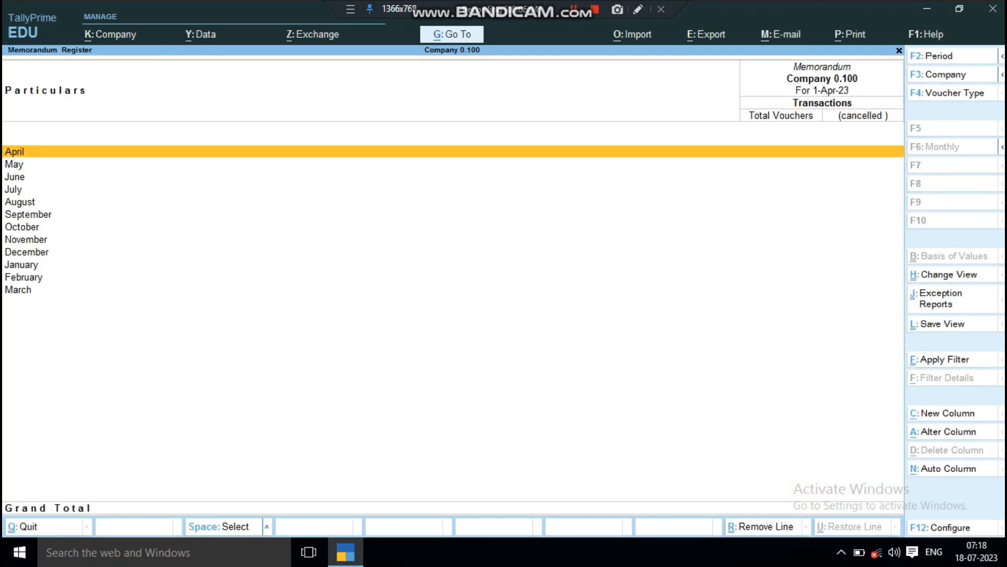
{"action": "key", "text": "Return"}
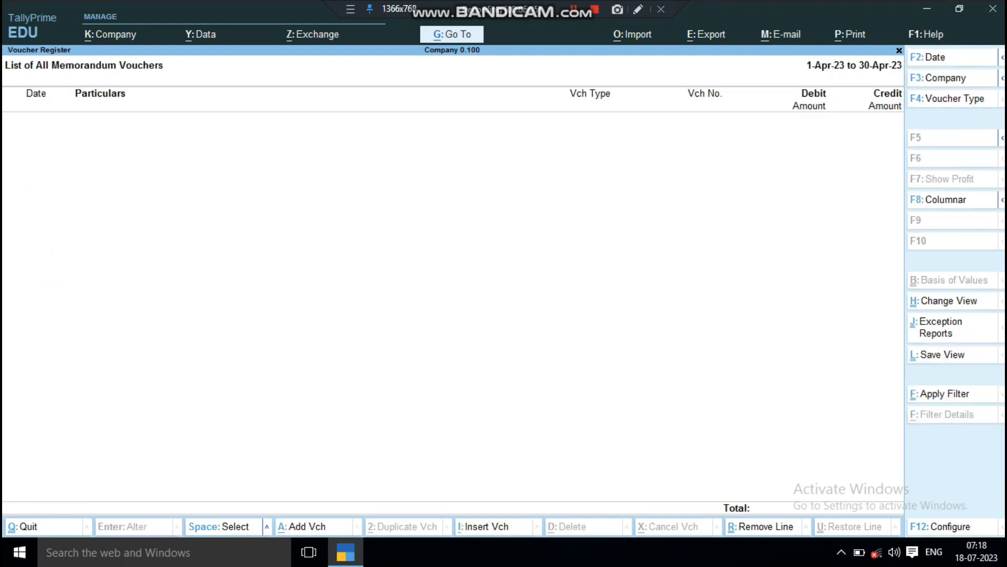
{"action": "key", "text": "Escape"}
{"action": "key", "text": "Escape"}
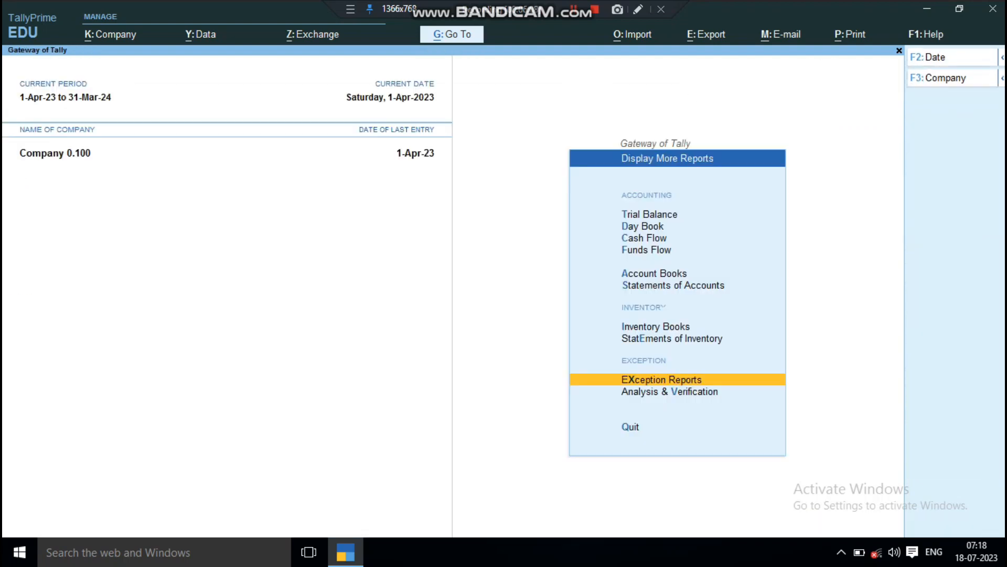
Return to the Gateway of Tally and display the Profit & Loss A/c.
{"action": "key", "text": "Escape"}
{"action": "key", "text": "Escape"}
{"action": "key", "text": "Escape"}
{"action": "key", "text": "Down"}
{"action": "key", "text": "Down"}
{"action": "key", "text": "Down"}
{"action": "key", "text": "Down"}
{"action": "key", "text": "Down"}
{"action": "key", "text": "Down"}
{"action": "key", "text": "Down"}
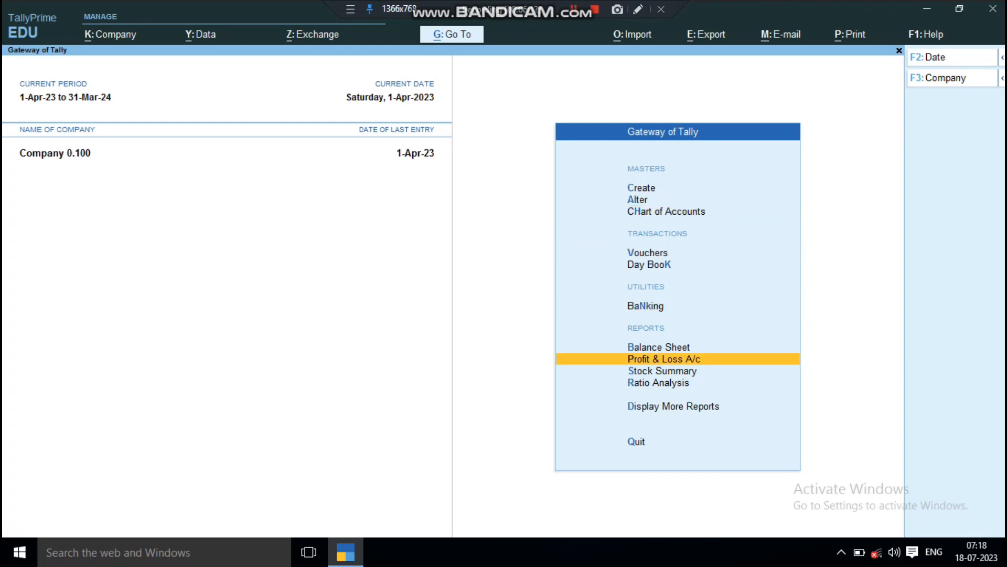
{"action": "key", "text": "Return"}
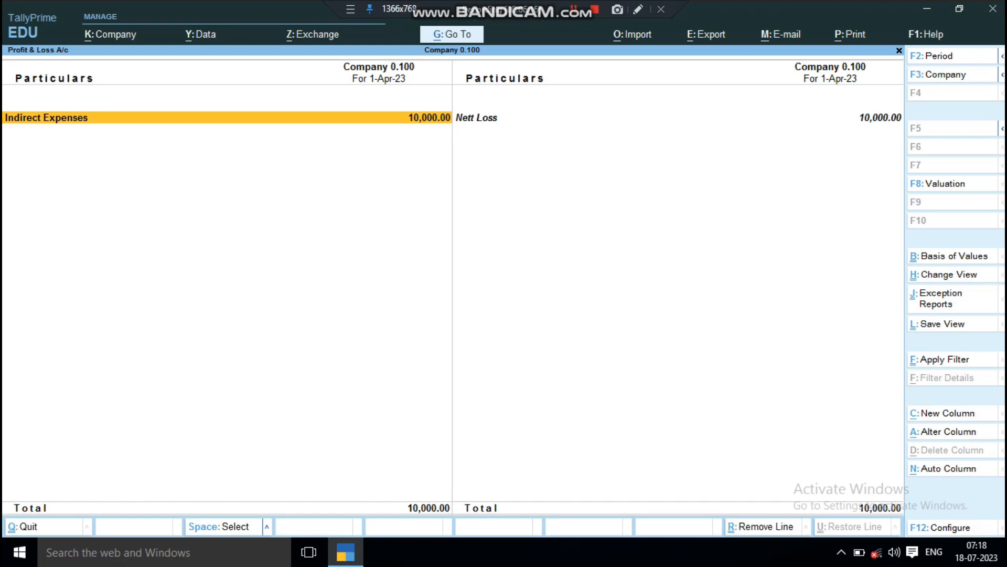
Drill down from Indirect Expenses through the April entries of Stationery Expenses to its payment voucher.
{"action": "key", "text": "Return"}
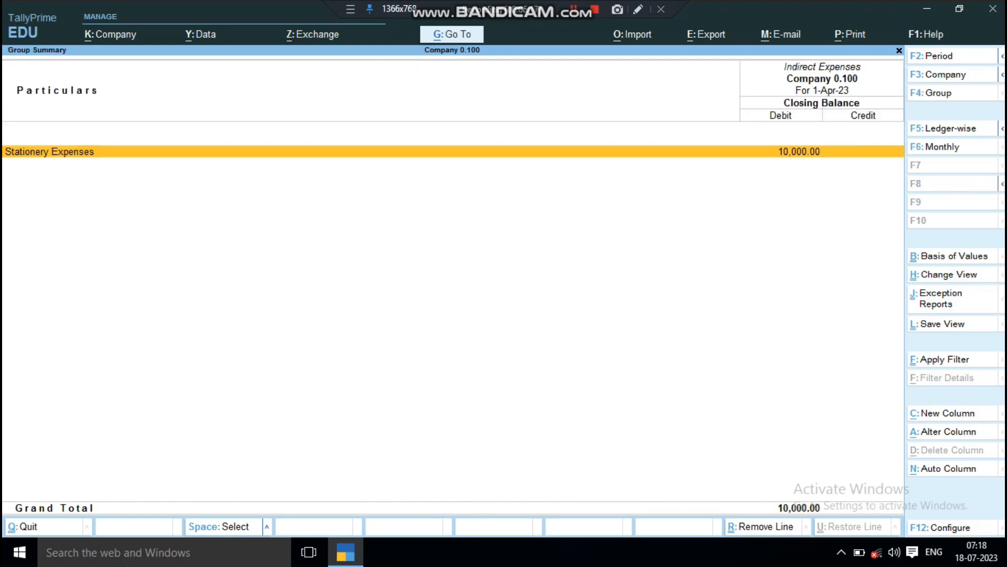
{"action": "key", "text": "Return"}
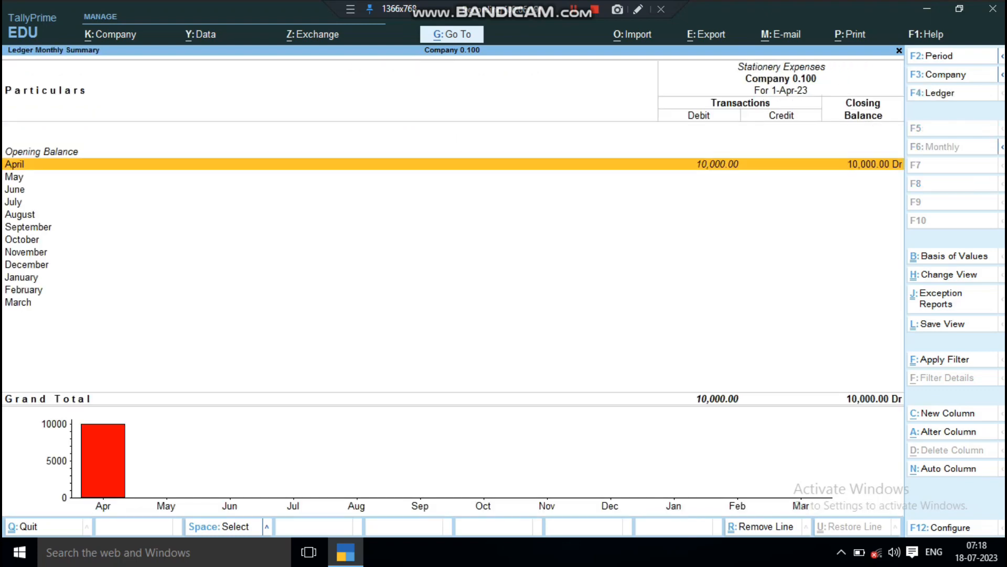
{"action": "key", "text": "Return"}
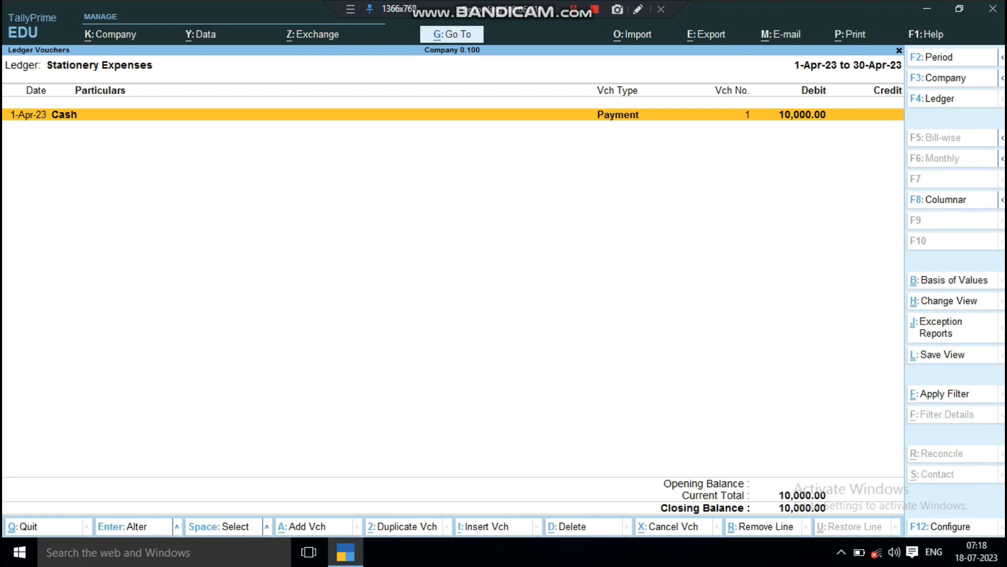
{"action": "key", "text": "Escape"}
{"action": "key", "text": "Return"}
{"action": "key", "text": "Return"}
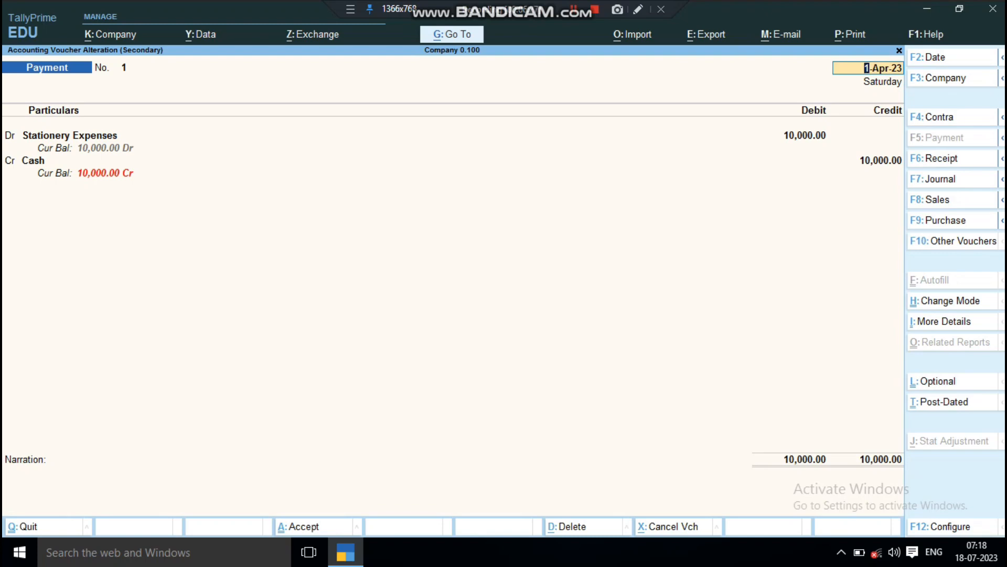
Close the payment voucher and the Stationery Expenses reports, returning to the Gateway of Tally.
{"action": "key", "text": "Escape"}
{"action": "key", "text": "Escape"}
{"action": "key", "text": "Escape"}
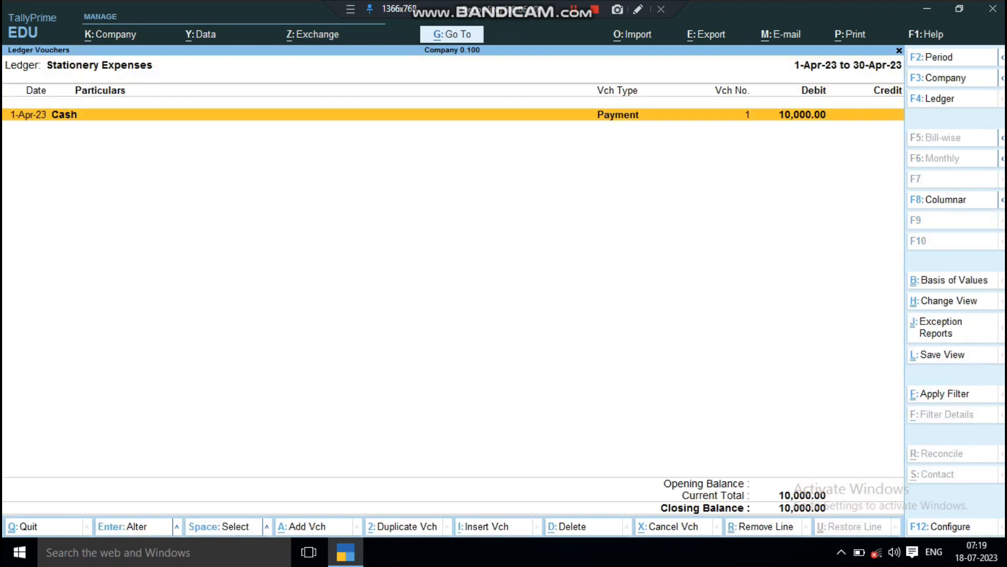
{"action": "key", "text": "Escape"}
{"action": "key", "text": "Escape"}
{"action": "key", "text": "Escape"}
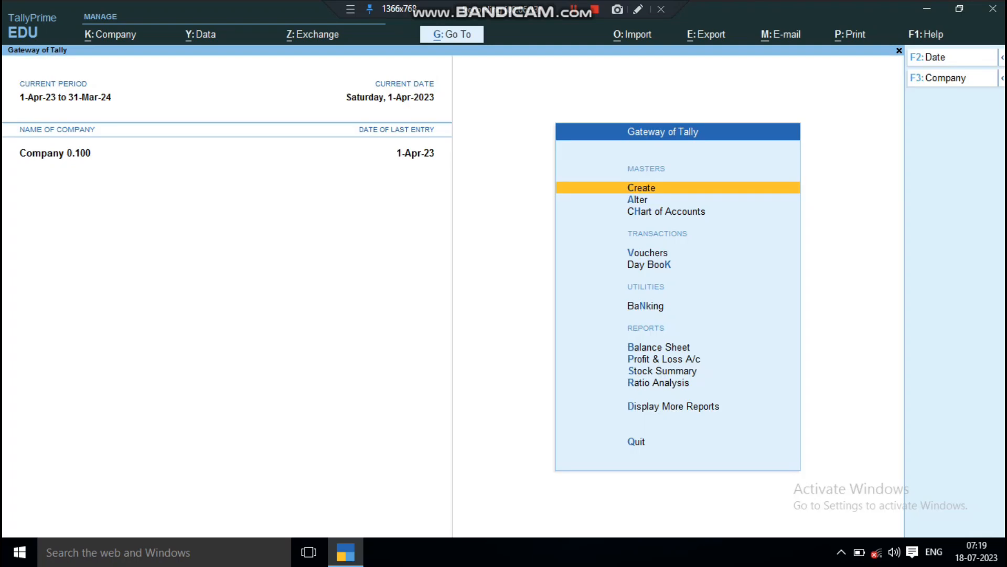
Check the payment voucher through the Day Book in Display More Reports, and return to the Gateway of Tally.
{"action": "key", "text": "d"}
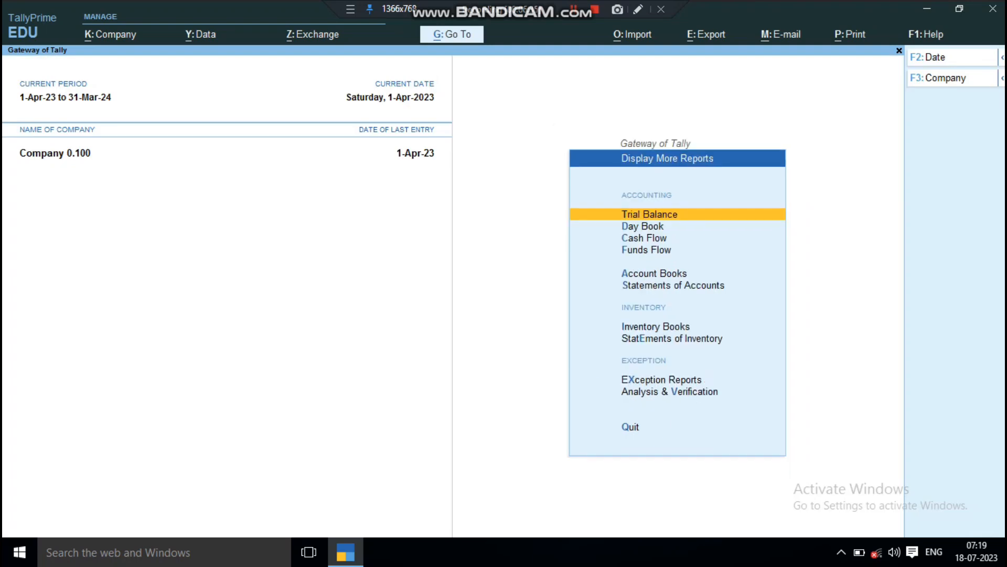
{"action": "key", "text": "d"}
{"action": "key", "text": "Return"}
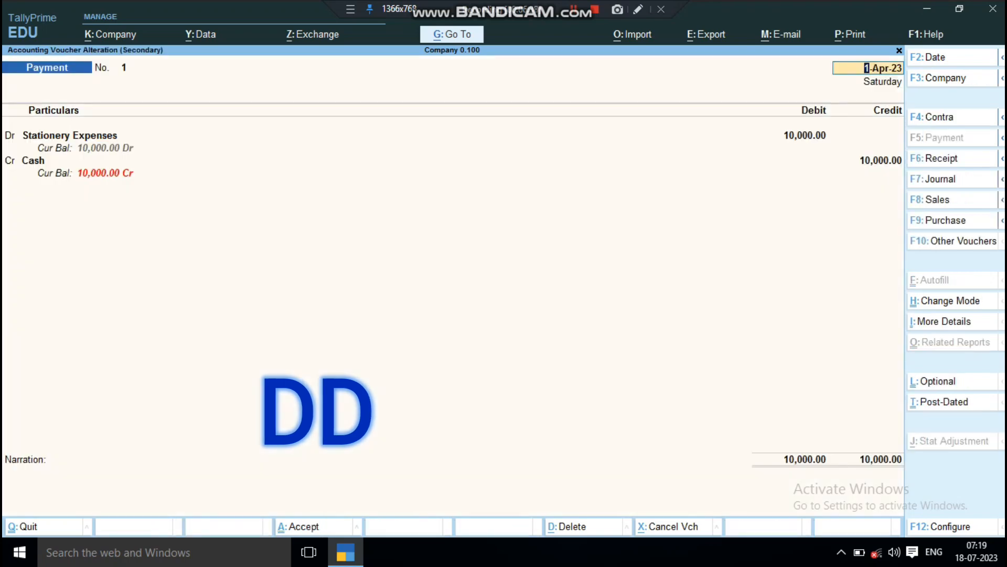
{"action": "key", "text": "Escape"}
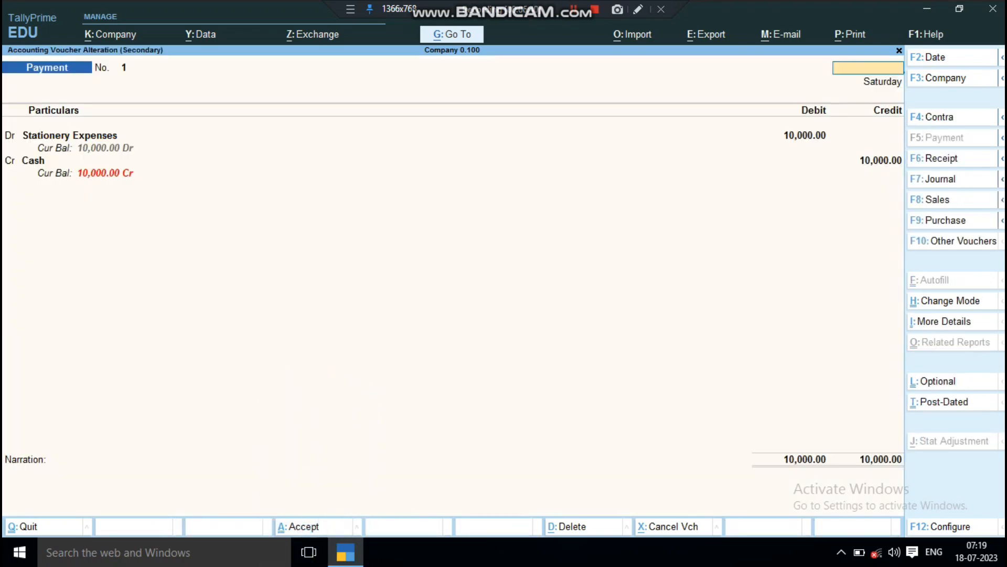
{"action": "key", "text": "Escape"}
{"action": "key", "text": "Return"}
{"action": "key", "text": "Escape"}
{"action": "key", "text": "Escape"}
{"action": "key", "text": "Escape"}
{"action": "key", "text": "Escape"}
Display the Day Book directly from the Gateway of Tally and open the Stationery Expenses payment voucher.
{"action": "key", "text": "Down"}
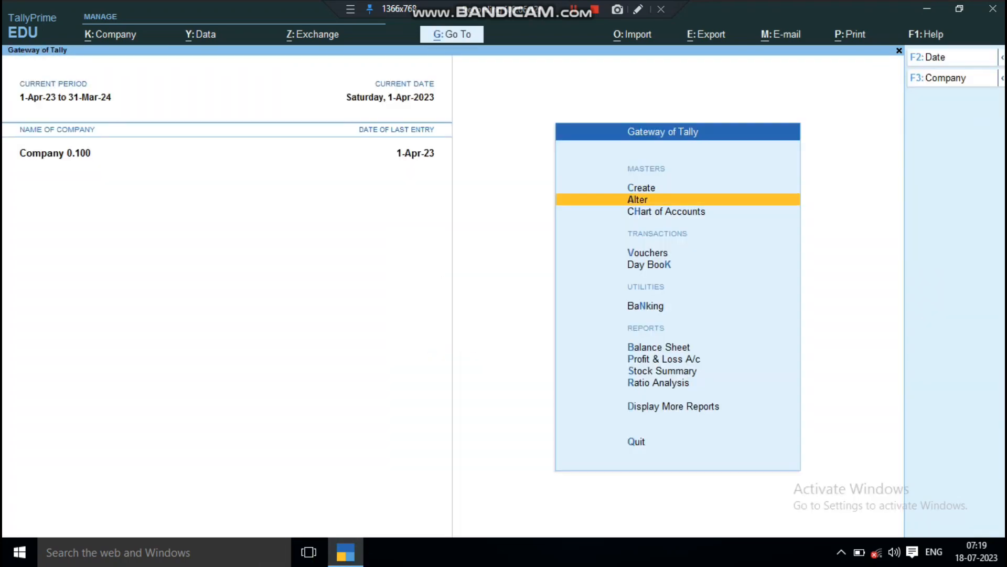
{"action": "key", "text": "Down"}
{"action": "key", "text": "Down"}
{"action": "key", "text": "Down"}
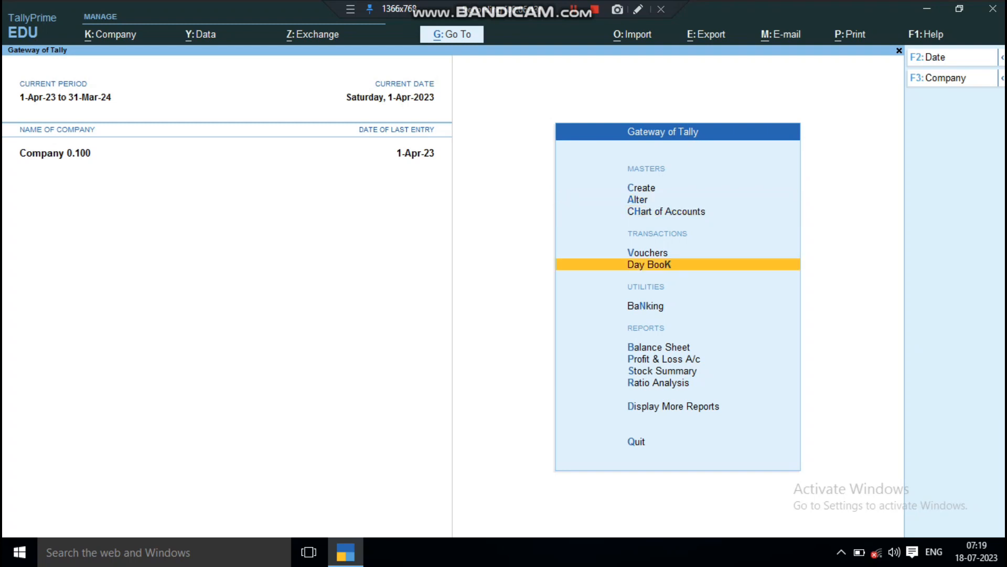
{"action": "key", "text": "Return"}
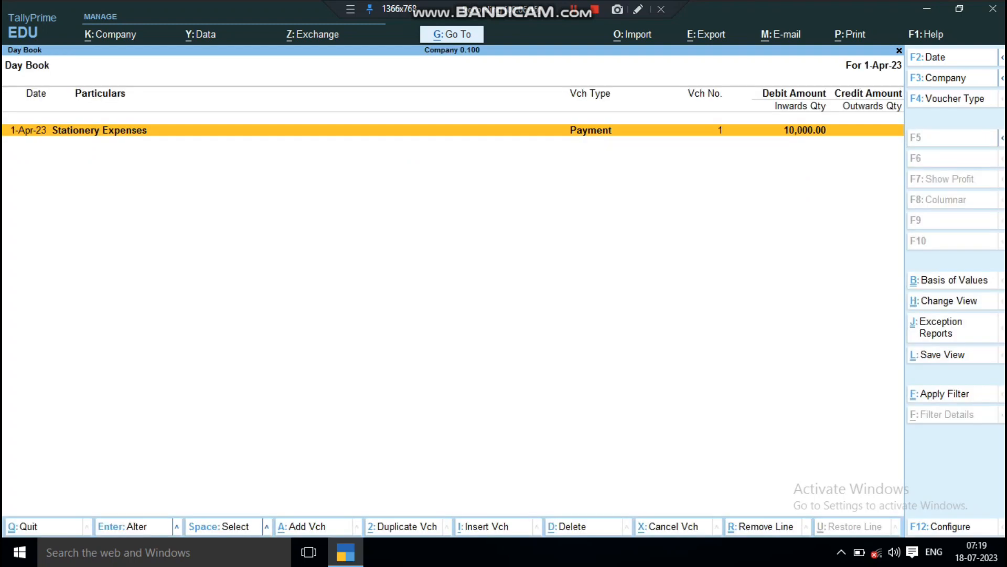
{"action": "key", "text": "Return"}
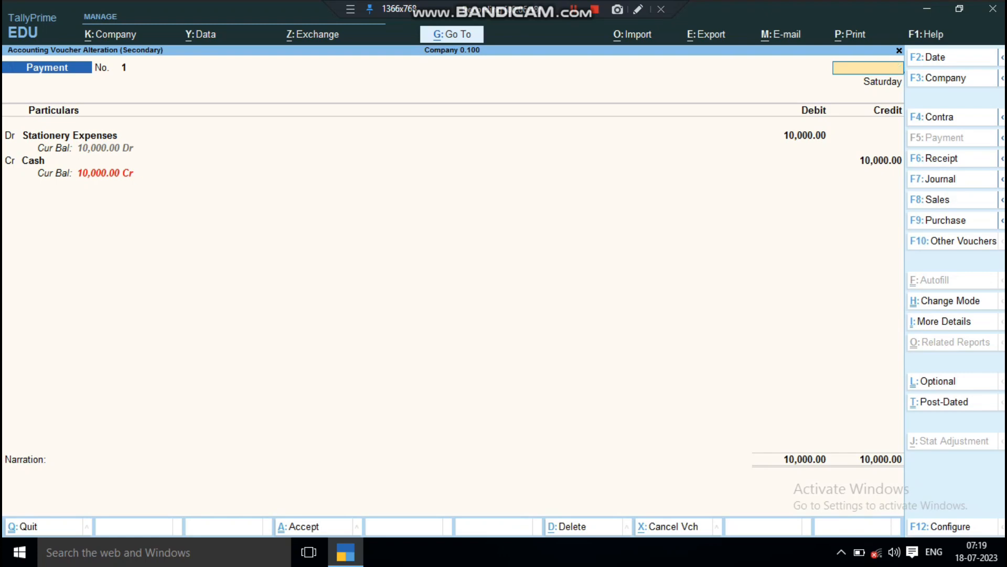
Close the payment voucher and the Day Book, returning to the Create entry of the Gateway of Tally.
{"action": "key", "text": "Escape"}
{"action": "key", "text": "y"}
{"action": "key", "text": "Escape"}
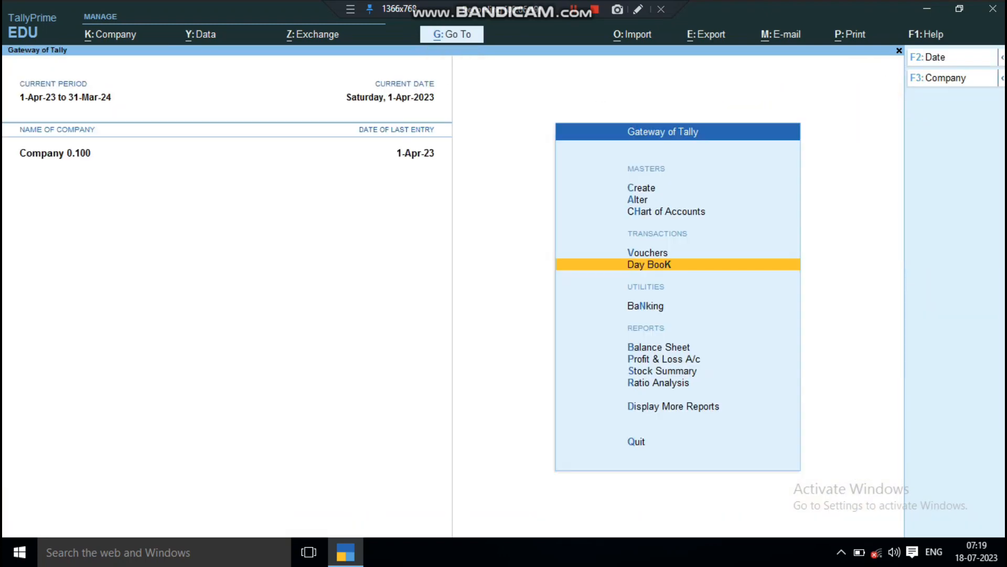
{"action": "key", "text": "Up"}
{"action": "key", "text": "Up"}
{"action": "key", "text": "Up"}
{"action": "key", "text": "Up"}
Check the Stationery Expenses payment voucher by switching to the Day Book under Voucher Reports with Go To, and return to the Gateway of Tally.
{"action": "key", "text": "ctrl"}
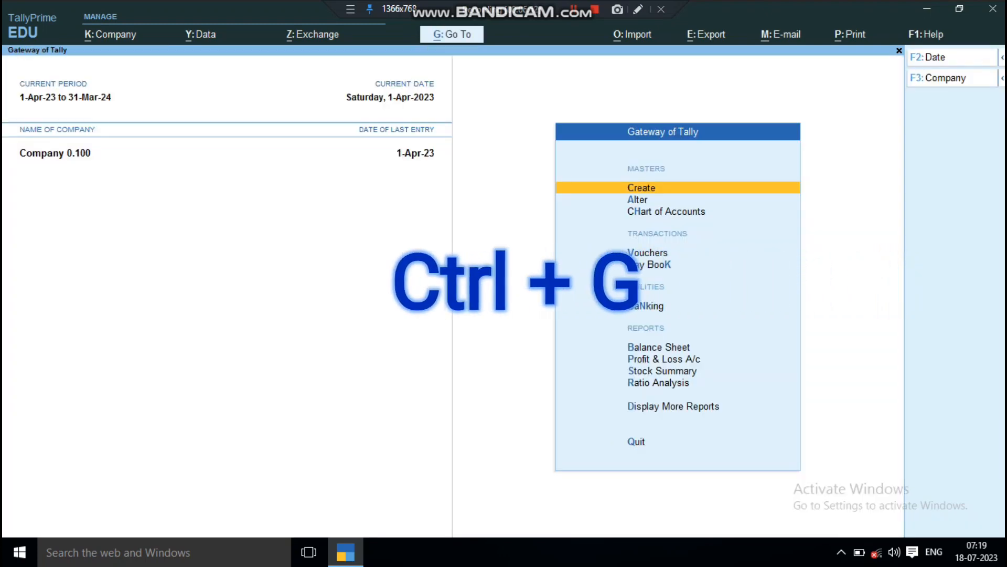
{"action": "key", "text": "ctrl+g"}
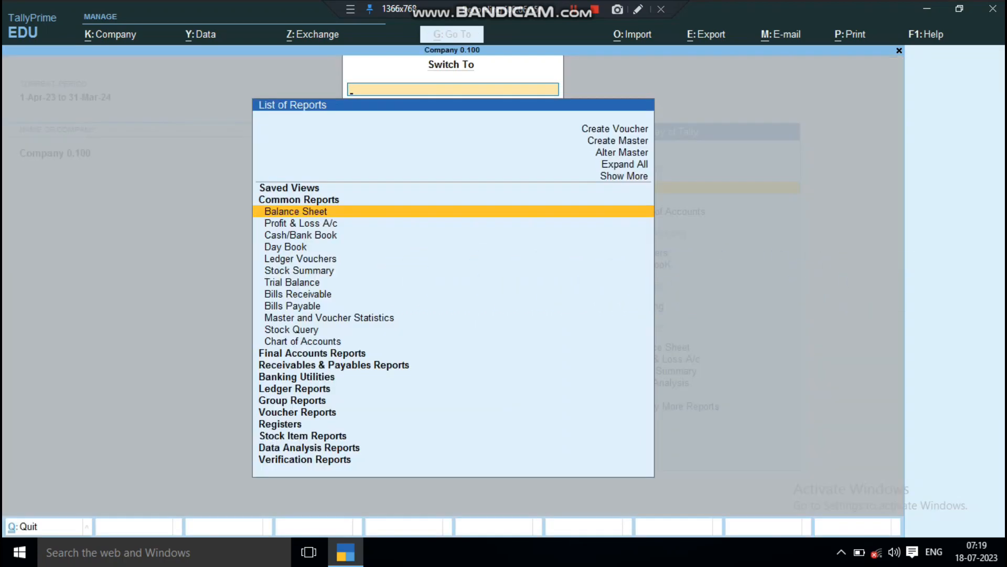
{"action": "type", "text": "Day"}
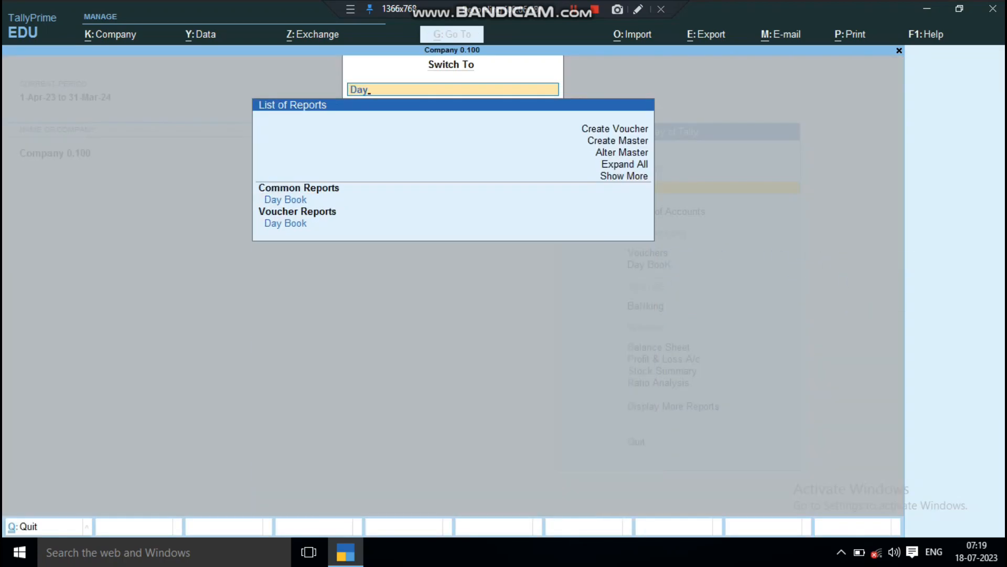
{"action": "key", "text": "Down"}
{"action": "key", "text": "Down"}
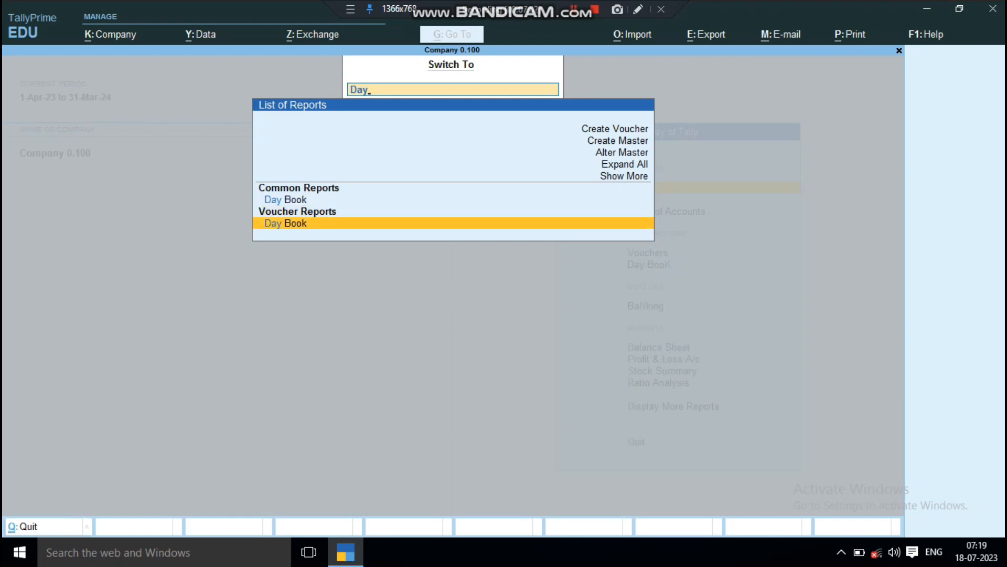
{"action": "key", "text": "Return"}
{"action": "key", "text": "Return"}
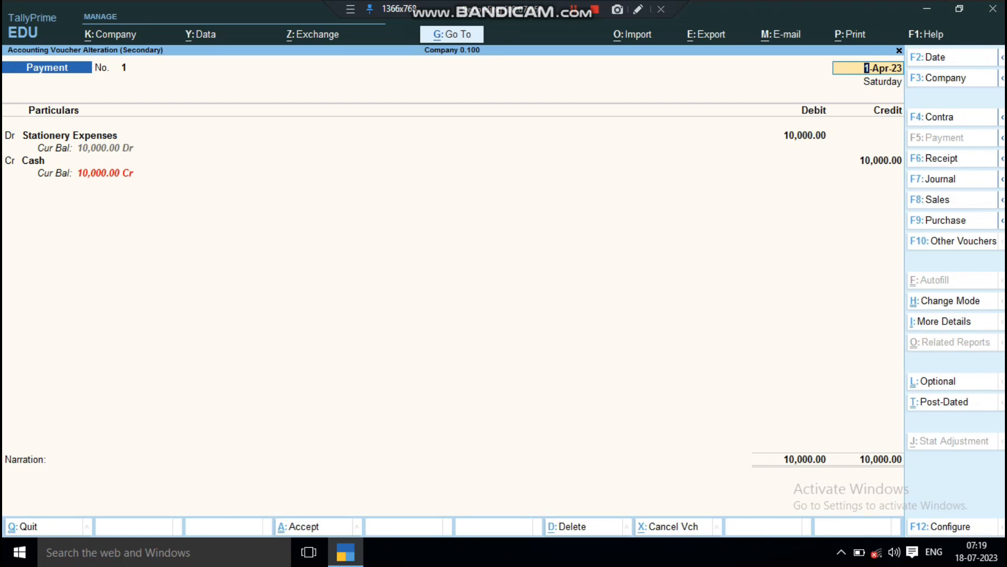
{"action": "key", "text": "BackSpace"}
{"action": "key", "text": "Escape"}
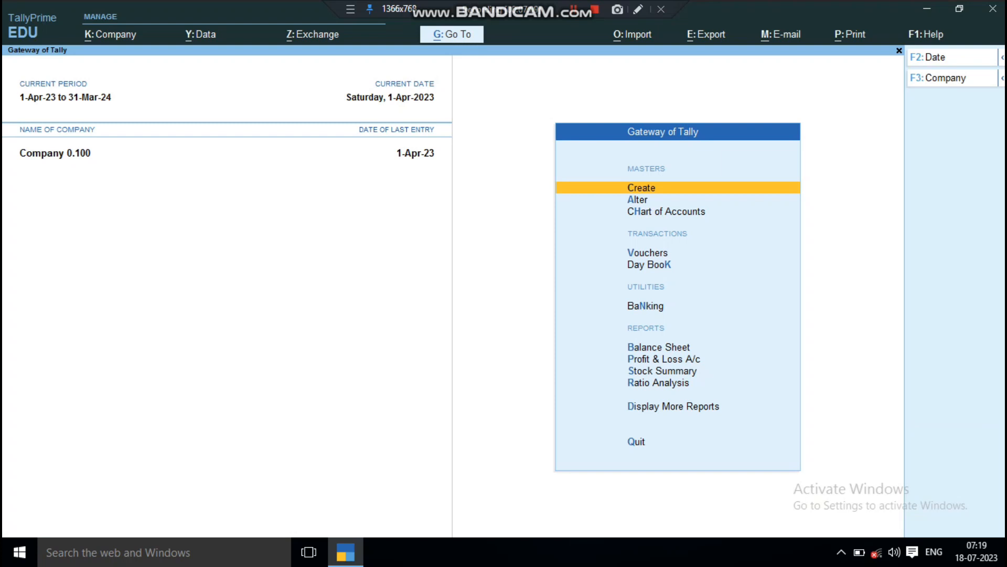